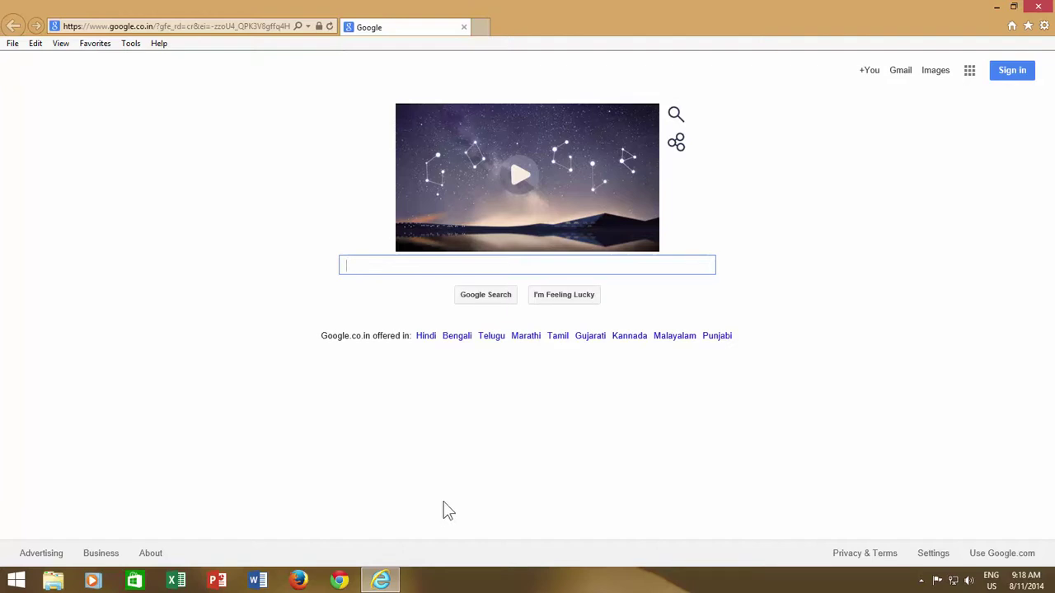
# Step: Check Internet Explorer's Delete Browsing History options without deleting anything, then close the browser
pyautogui.click(1045, 25)
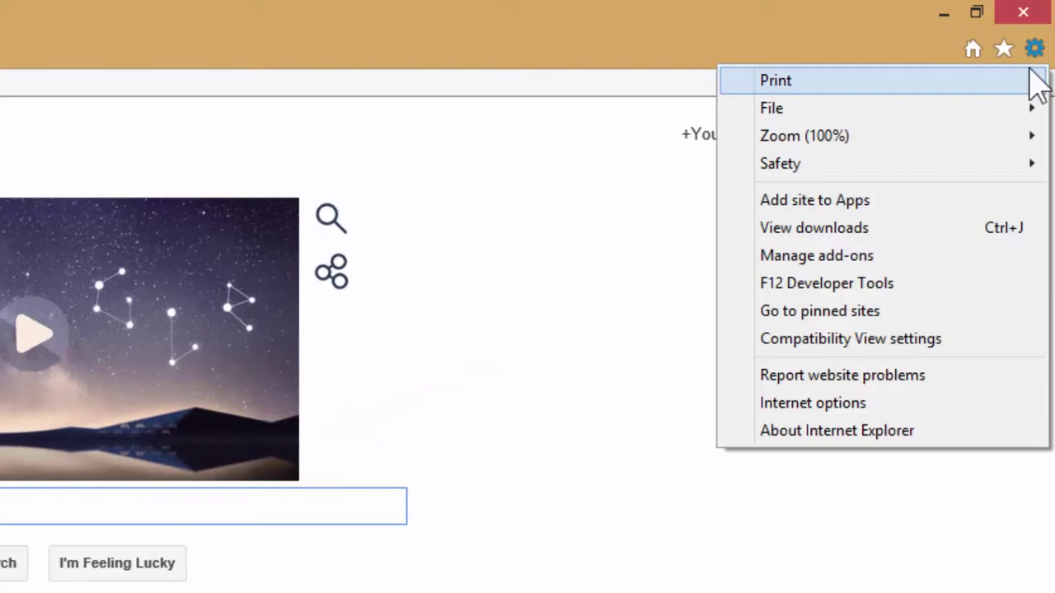
pyautogui.click(807, 403)
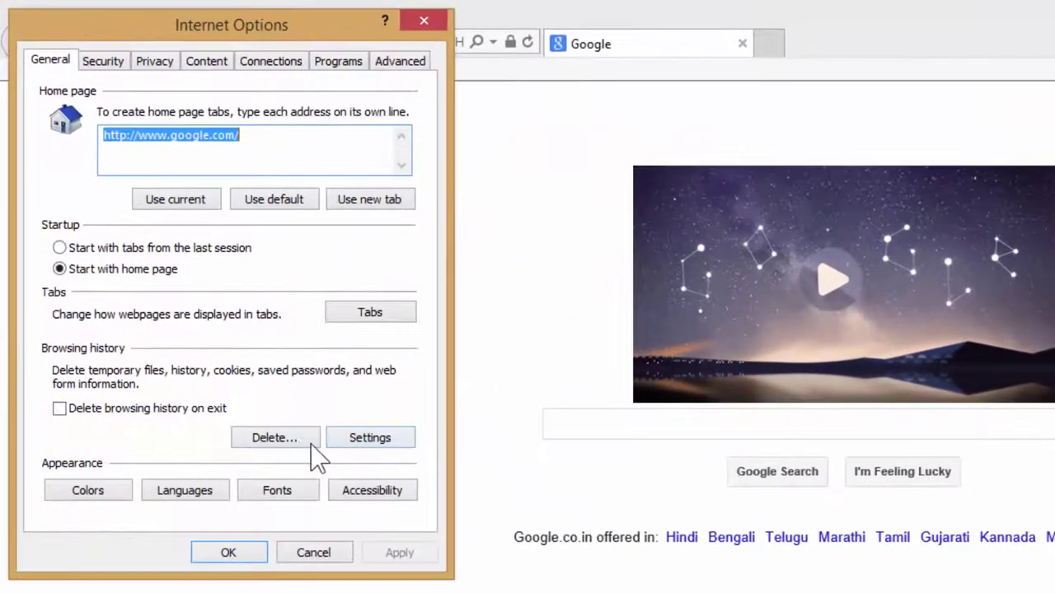
pyautogui.click(295, 442)
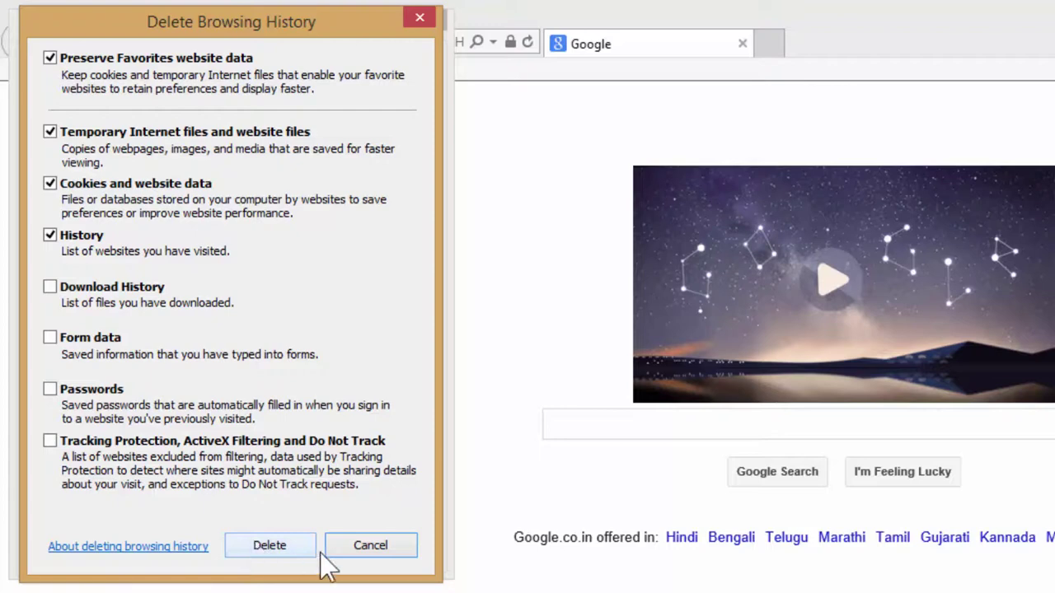
pyautogui.click(375, 550)
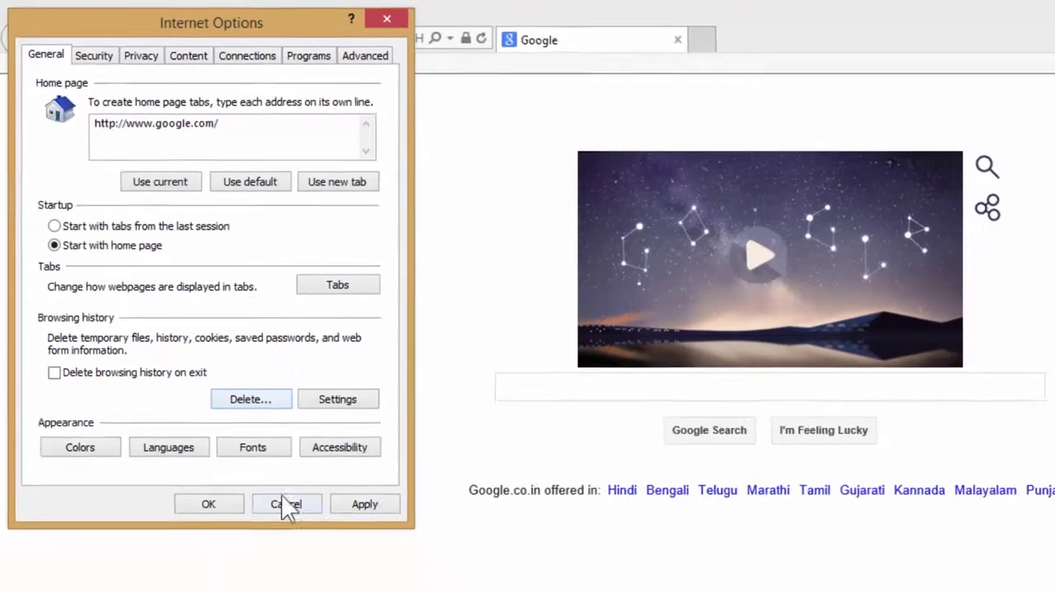
pyautogui.click(313, 551)
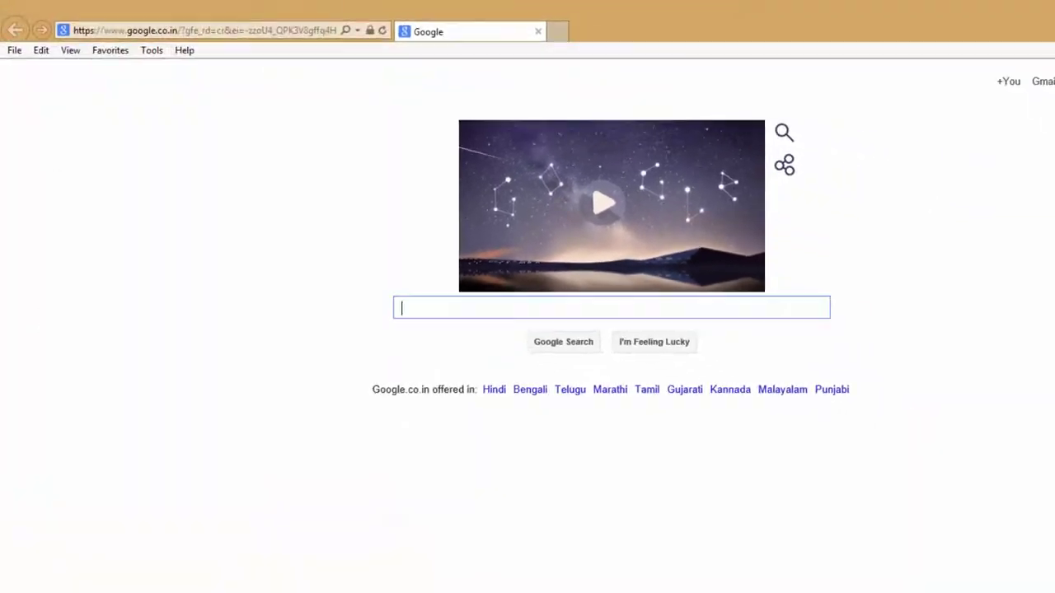
pyautogui.click(1040, 7)
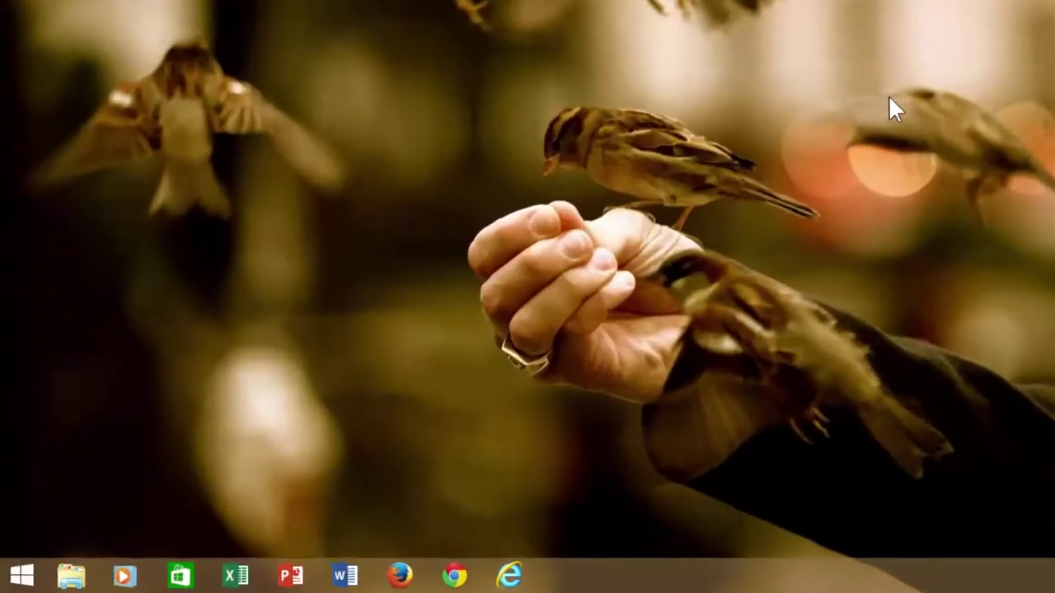
# Step: Launch the Local Group Policy Editor by running gpedit.msc from the Run dialog
pyautogui.press('super+r')
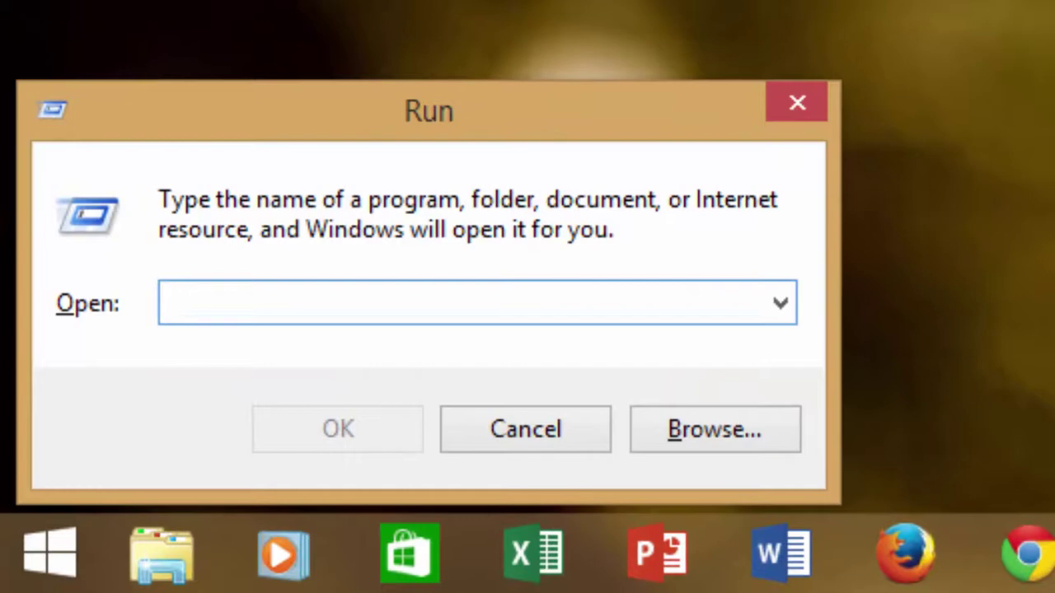
pyautogui.write('gpedity')
pyautogui.press('BackSpace')
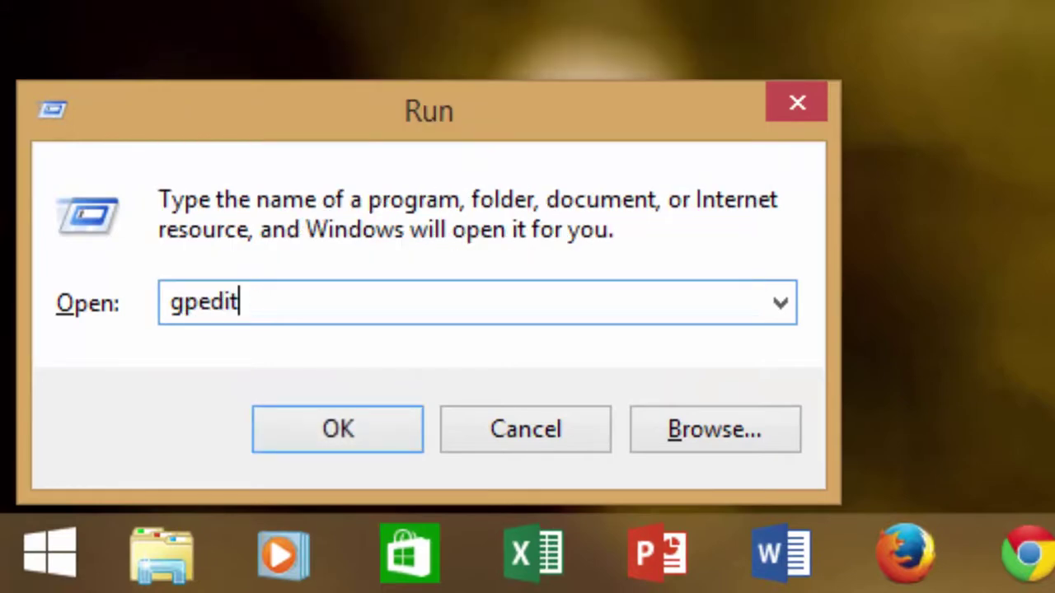
pyautogui.write('.msc')
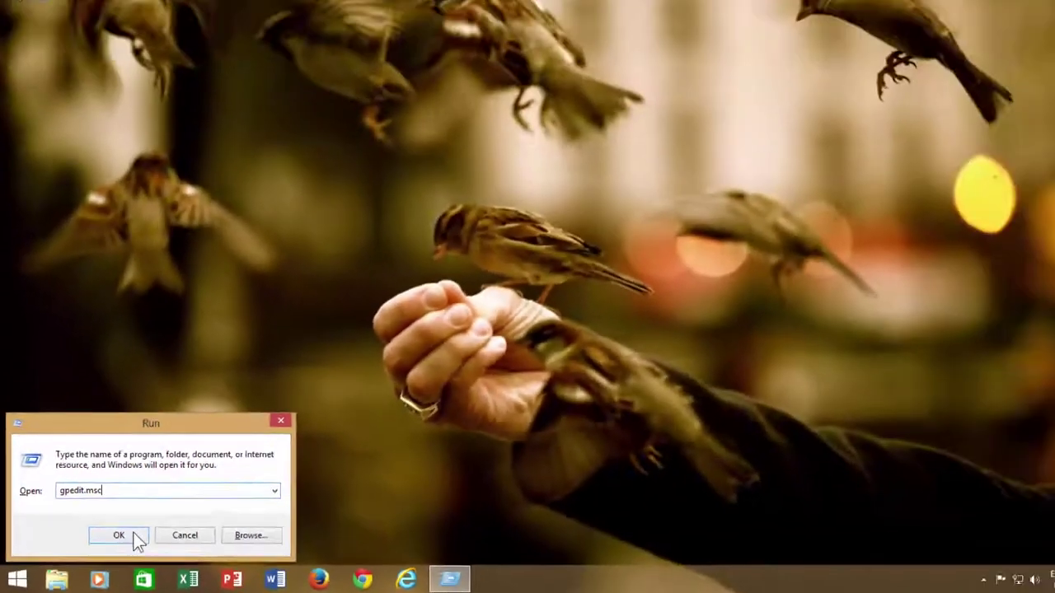
pyautogui.click(124, 535)
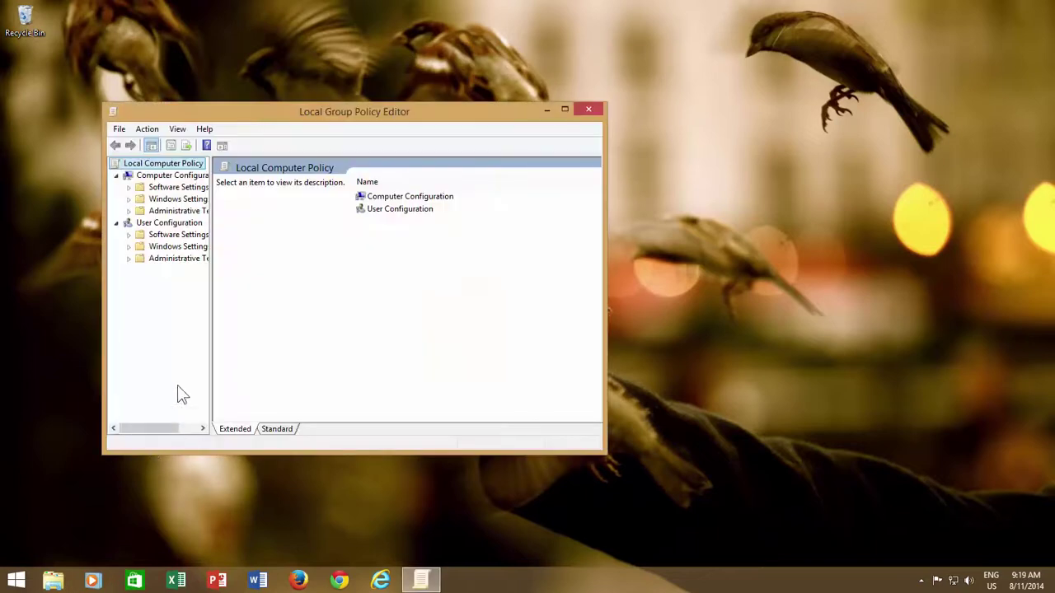
# Step: Maximise the editor and navigate Administrative Templates > Windows Components > Internet Explorer > Delete Browsing History
pyautogui.moveTo(211, 312); pyautogui.dragTo(319, 311)
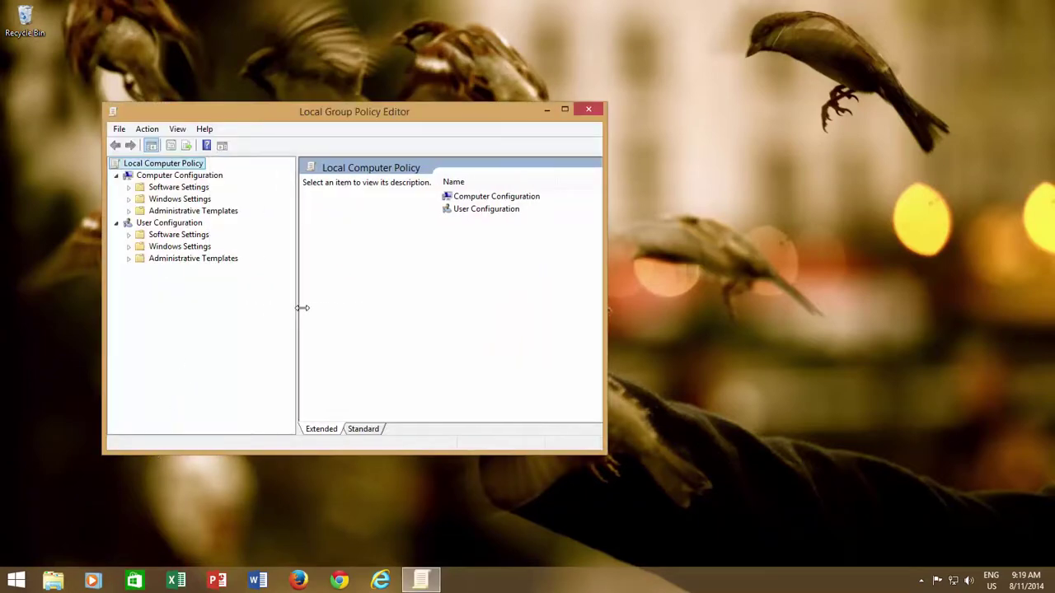
pyautogui.click(568, 110)
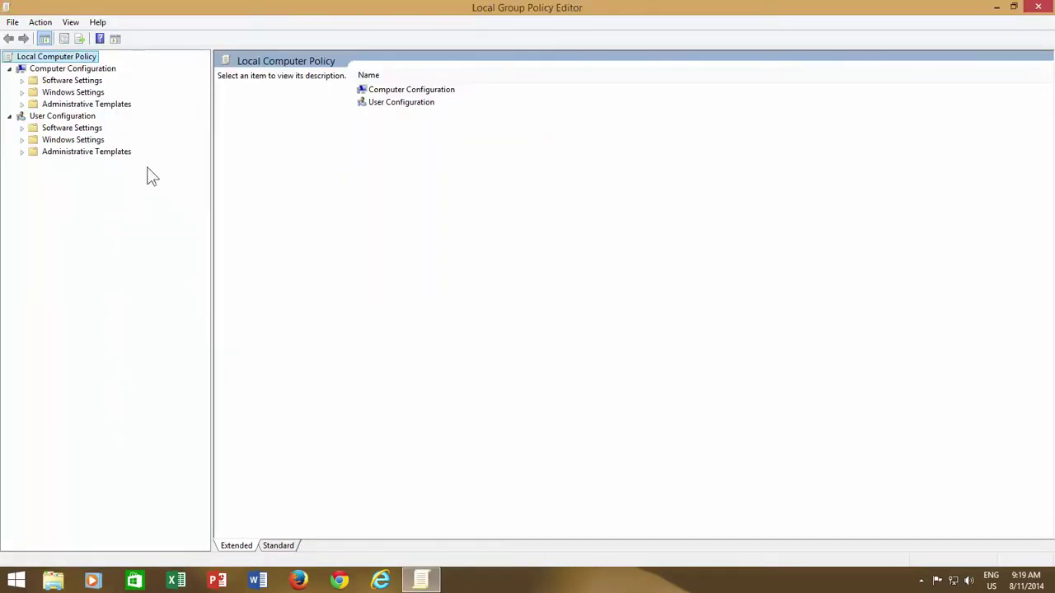
pyautogui.click(82, 104)
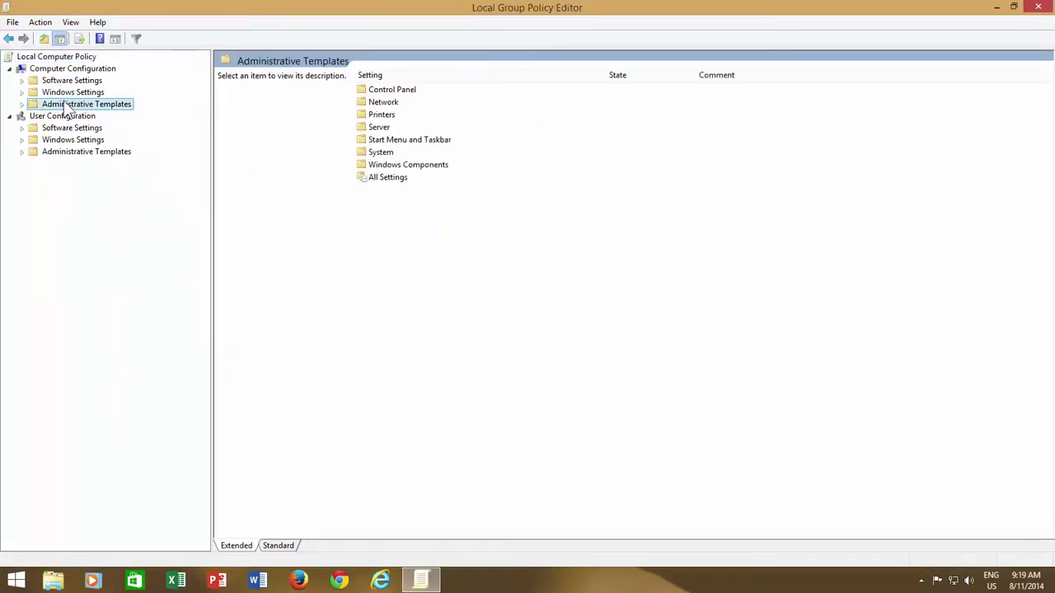
pyautogui.click(20, 104)
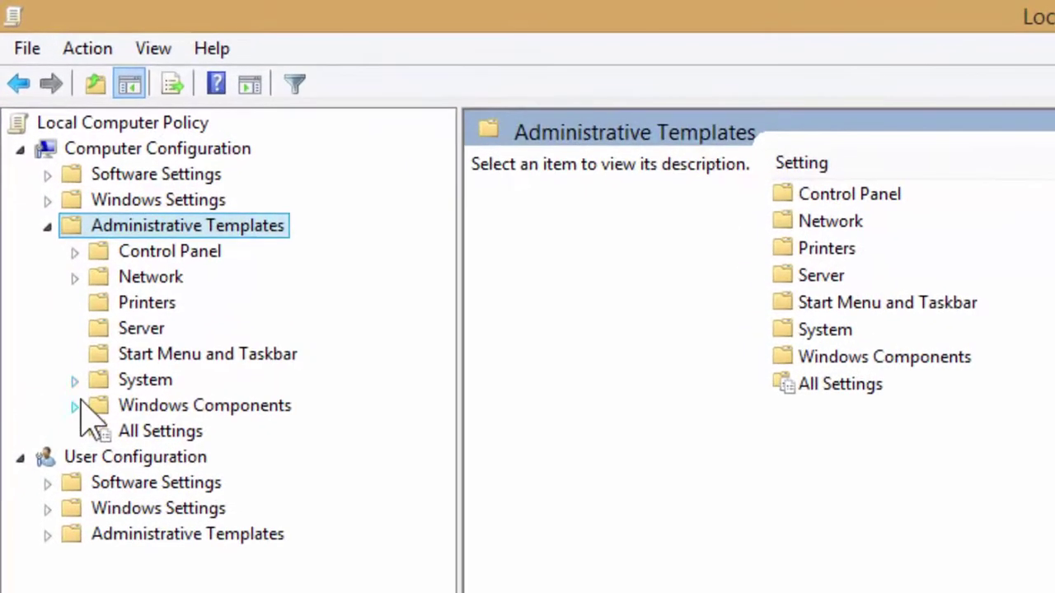
pyautogui.click(75, 407)
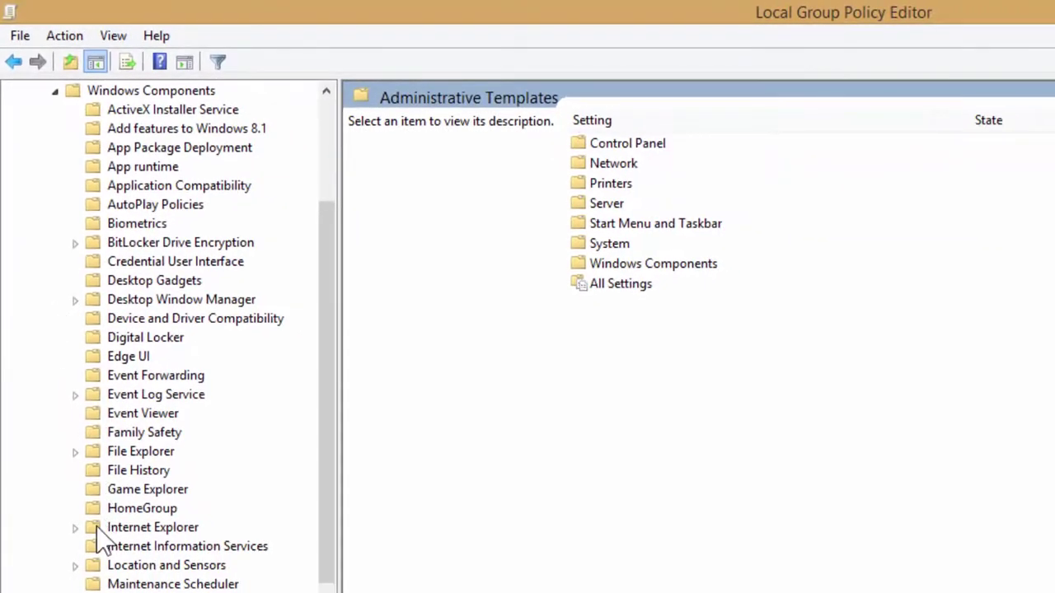
pyautogui.click(97, 531)
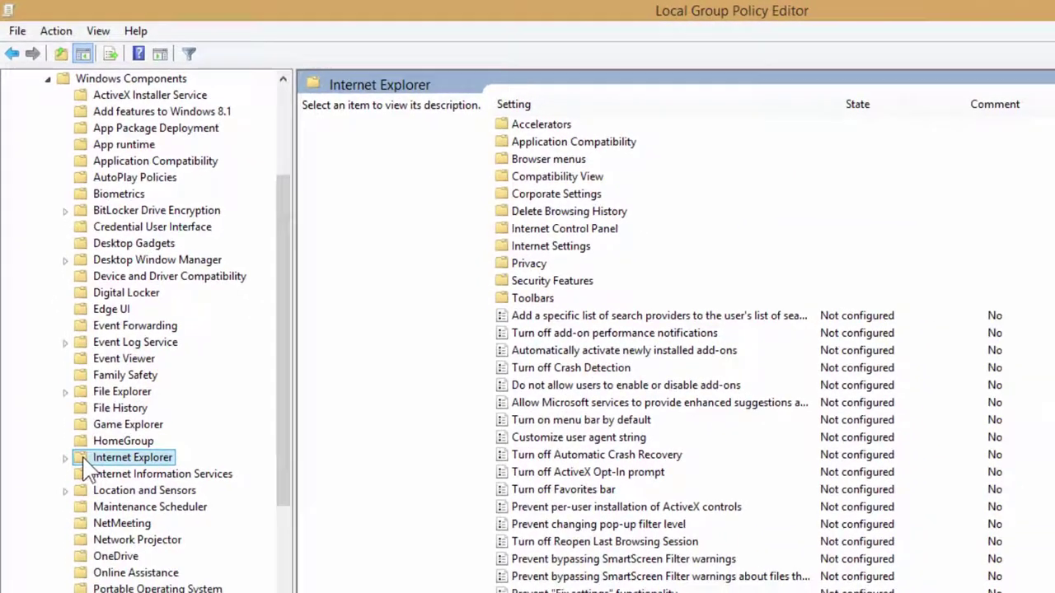
pyautogui.click(56, 388)
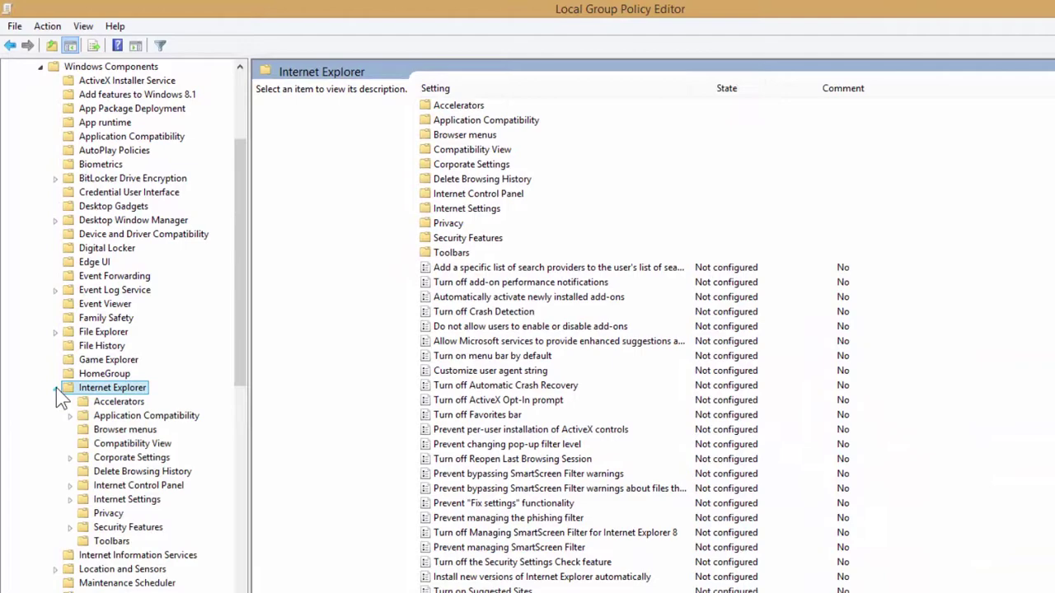
pyautogui.click(112, 471)
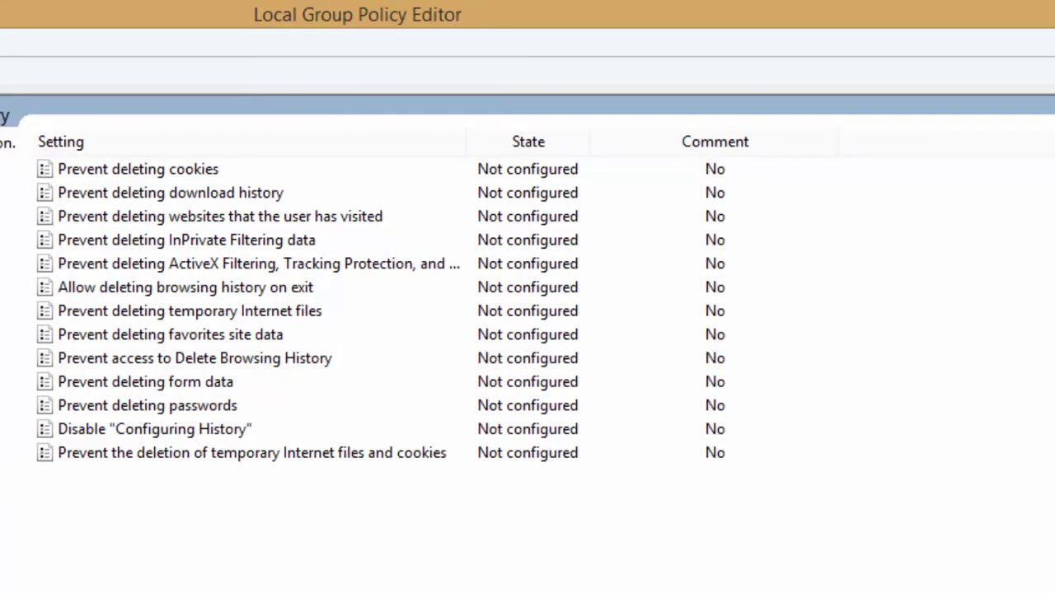
# Step: Set 'Prevent access to Delete Browsing History' to Enabled, close the editor and relaunch Internet Explorer
pyautogui.doubleClick(235, 361)
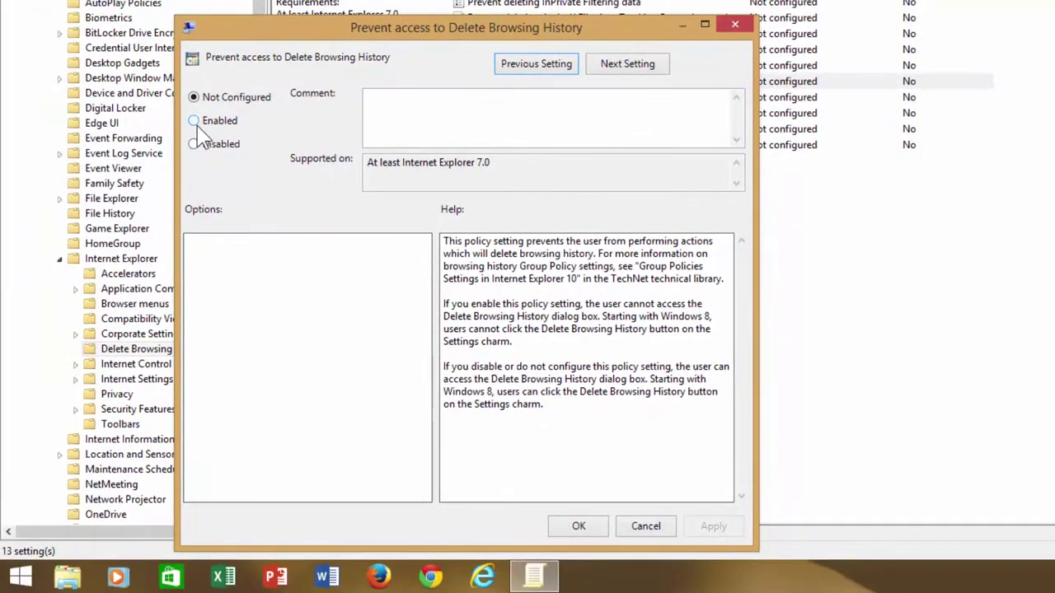
pyautogui.click(140, 150)
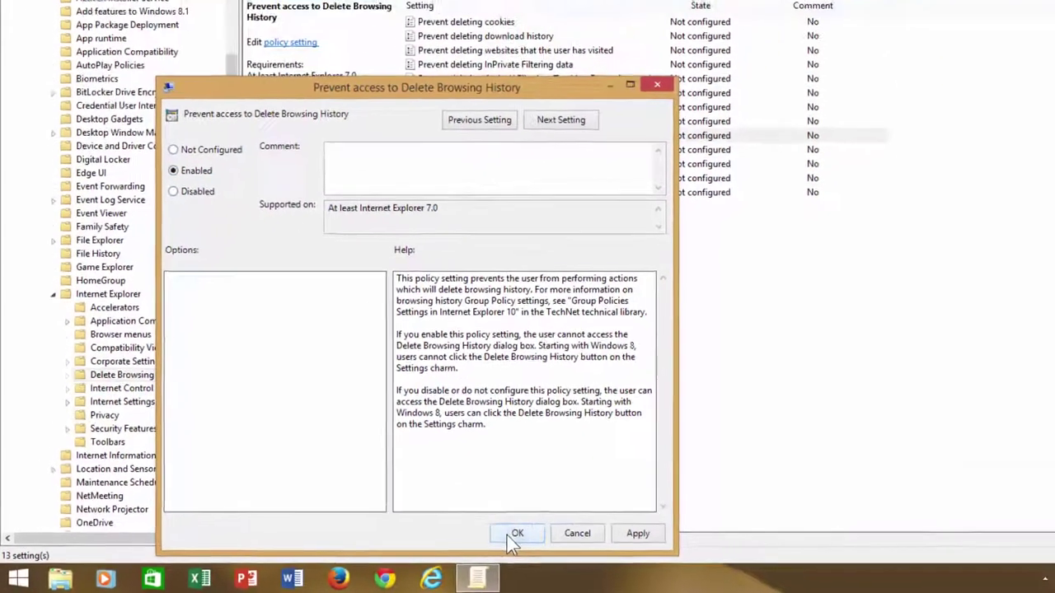
pyautogui.click(508, 534)
pyautogui.click(1001, 9)
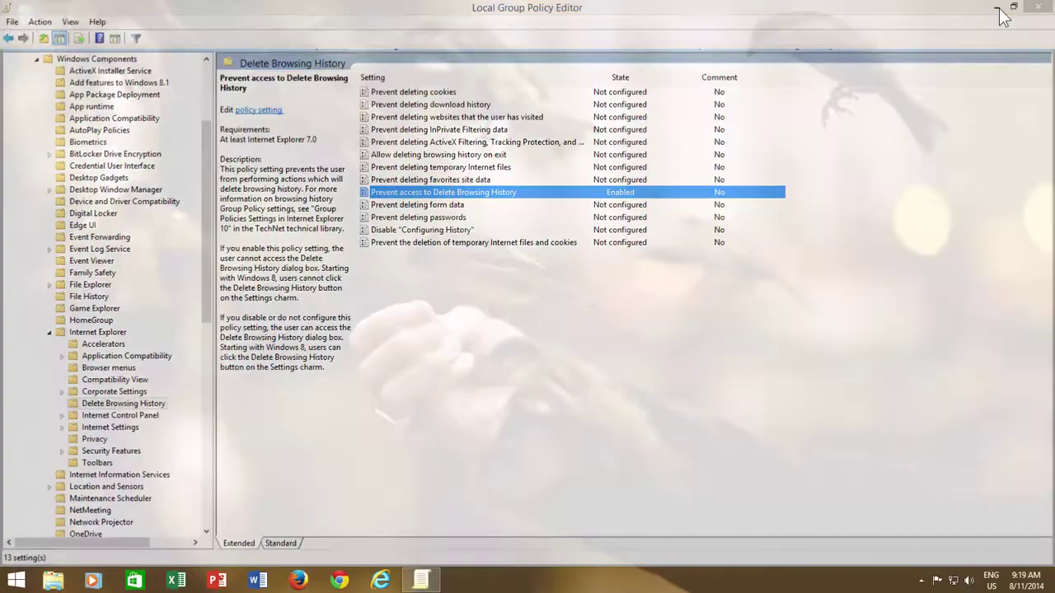
pyautogui.click(380, 581)
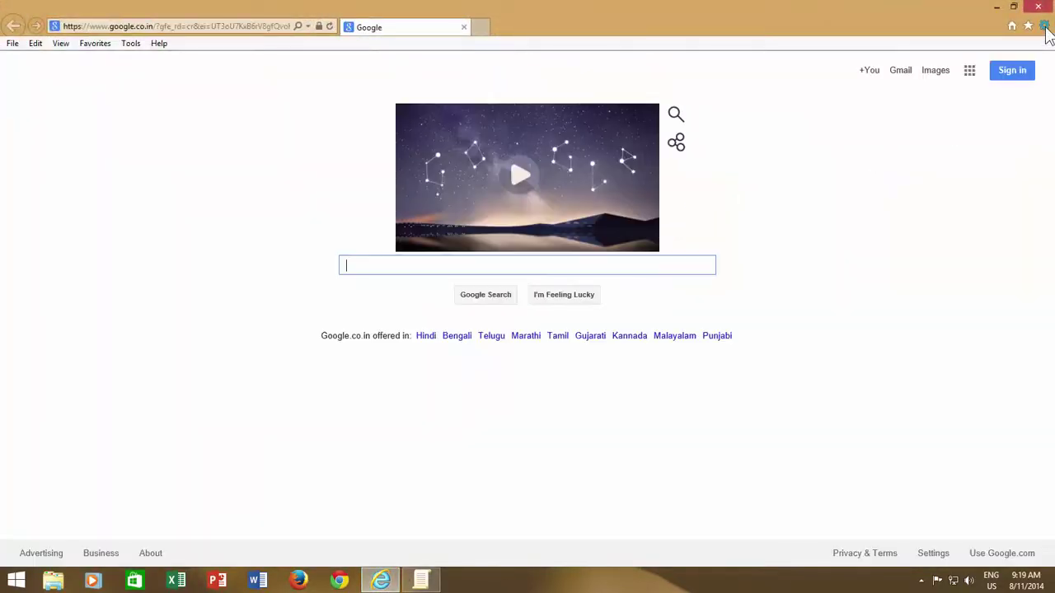
# Step: Confirm in Internet Options that the browsing-history Delete button is greyed out, then cancel
pyautogui.click(1044, 26)
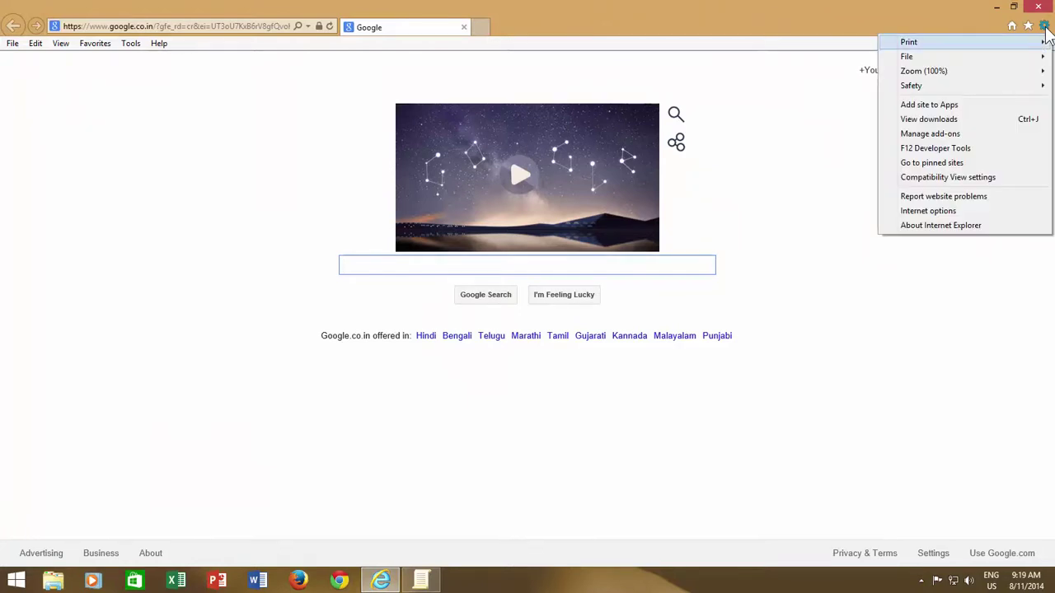
pyautogui.click(931, 211)
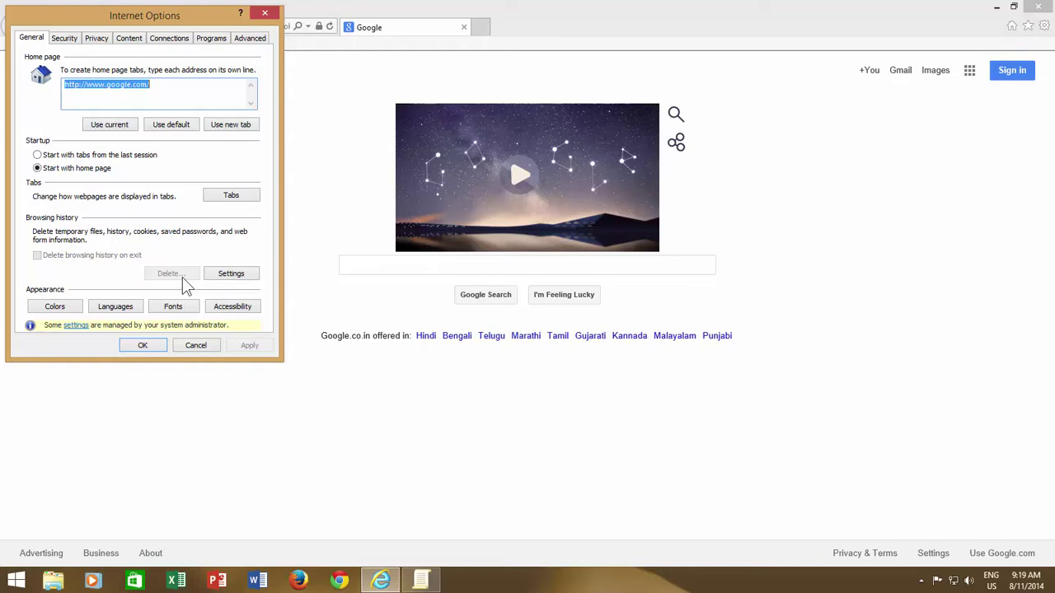
pyautogui.click(194, 346)
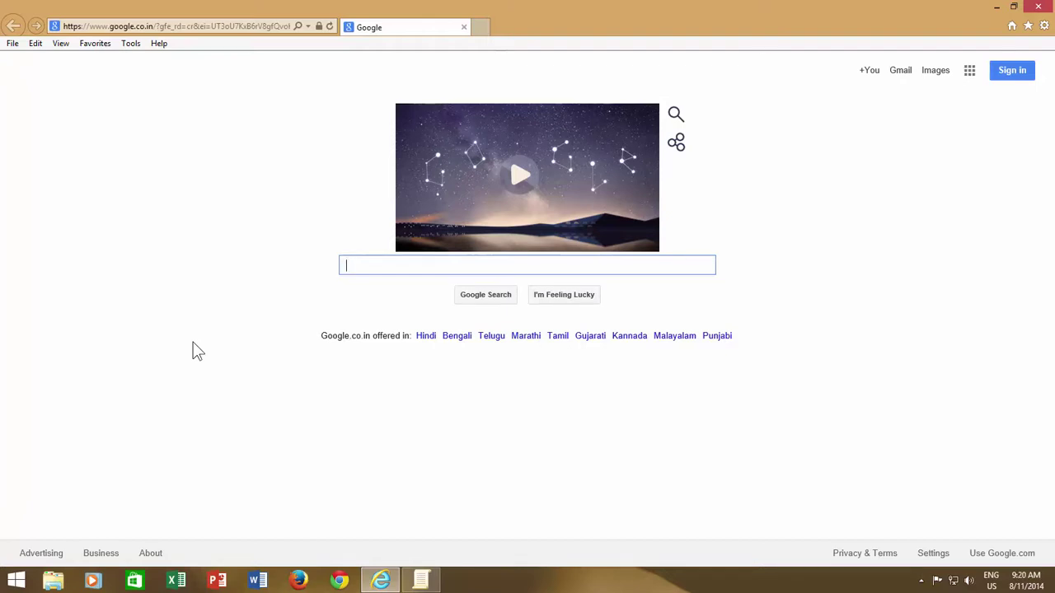
# Step: In the History pane, delete the accounts.google entry from last week's visited sites
pyautogui.click(61, 44)
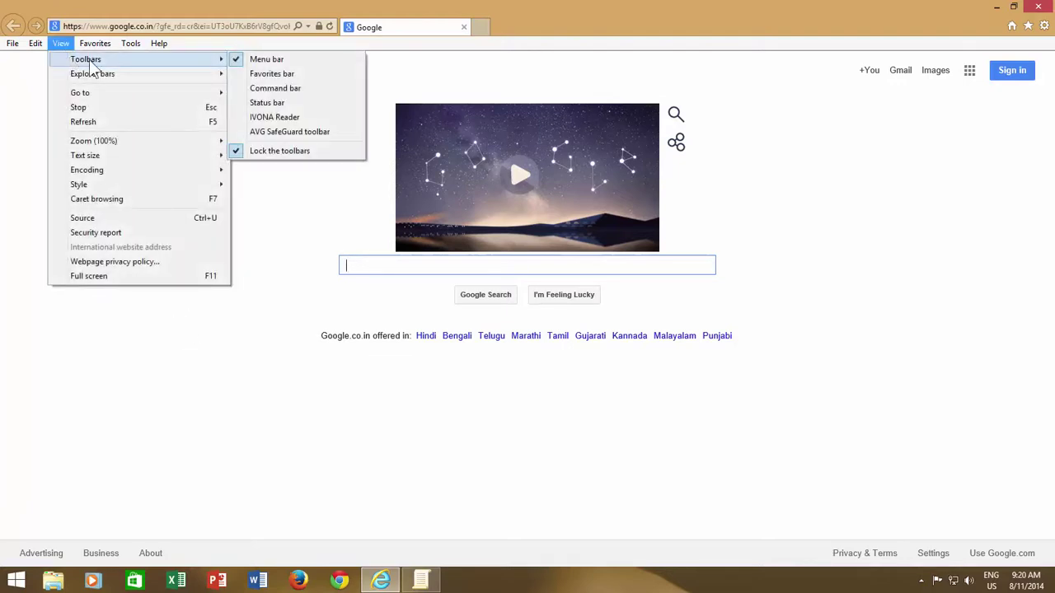
pyautogui.moveTo(92, 73)
pyautogui.click(256, 89)
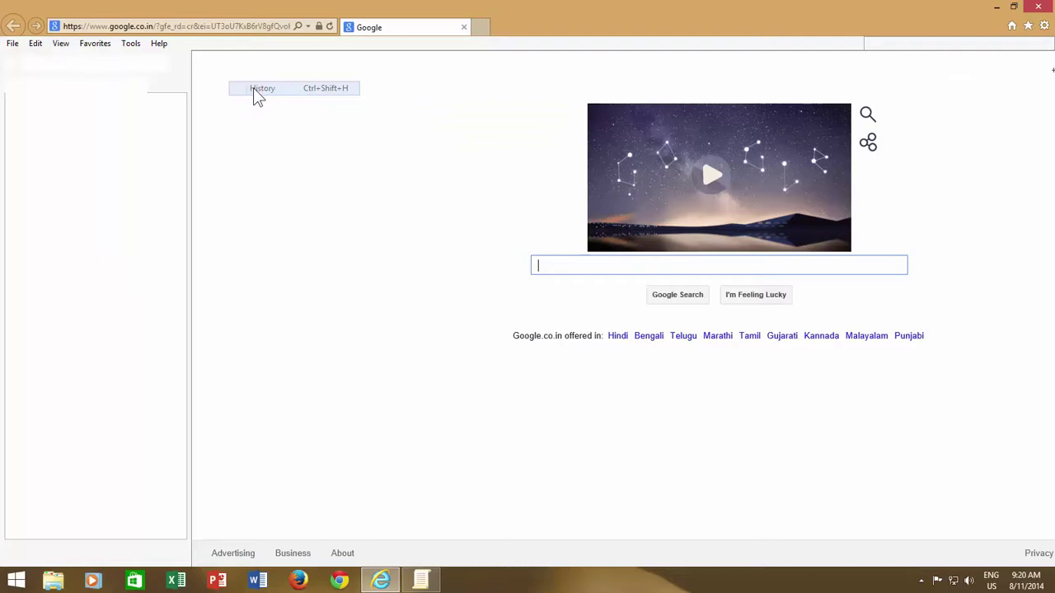
pyautogui.click(41, 150)
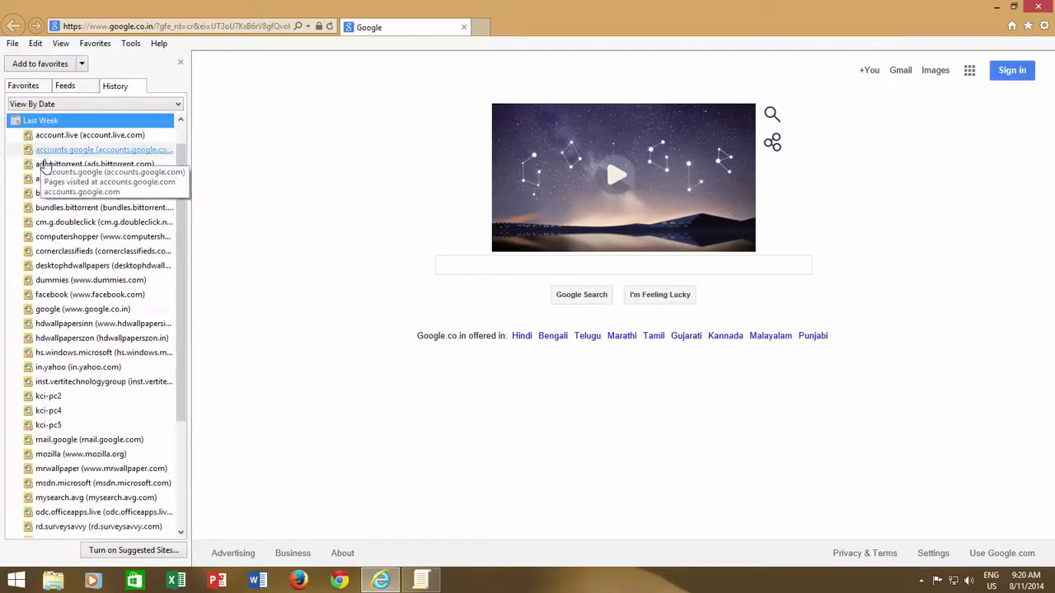
pyautogui.rightClick(50, 152)
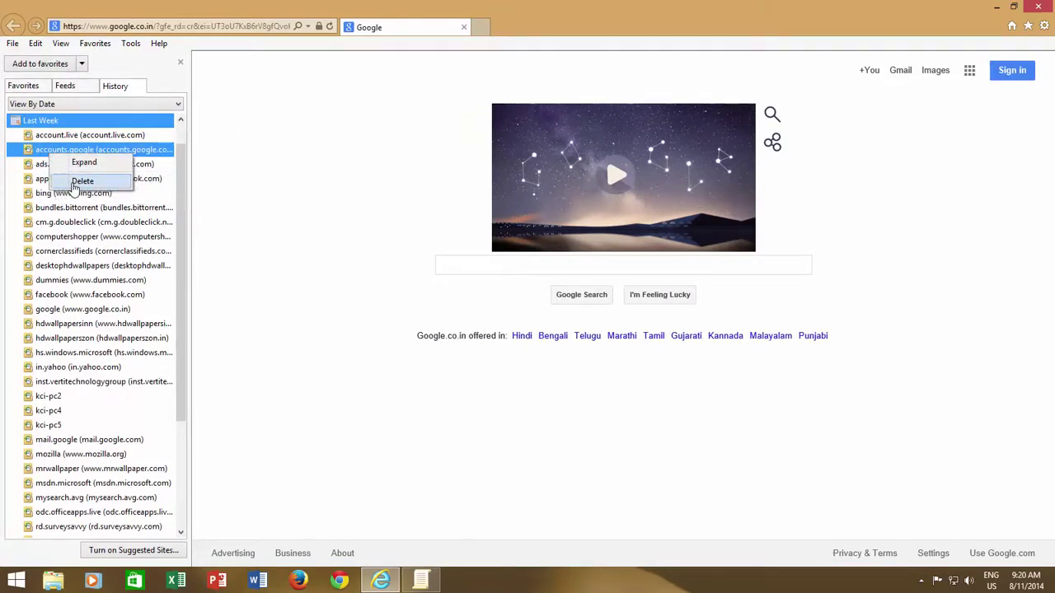
pyautogui.click(80, 182)
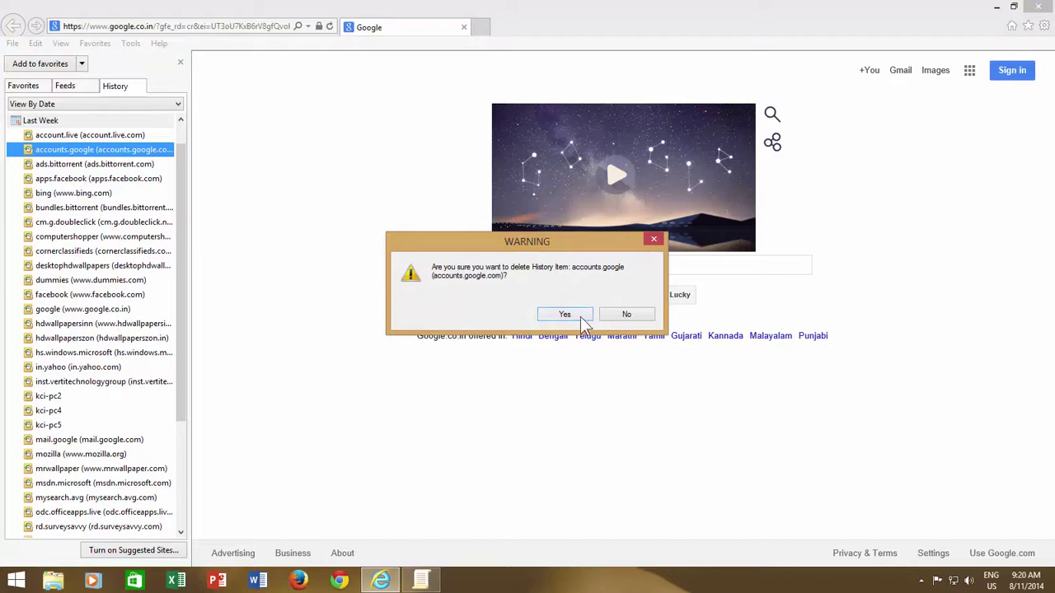
pyautogui.click(564, 314)
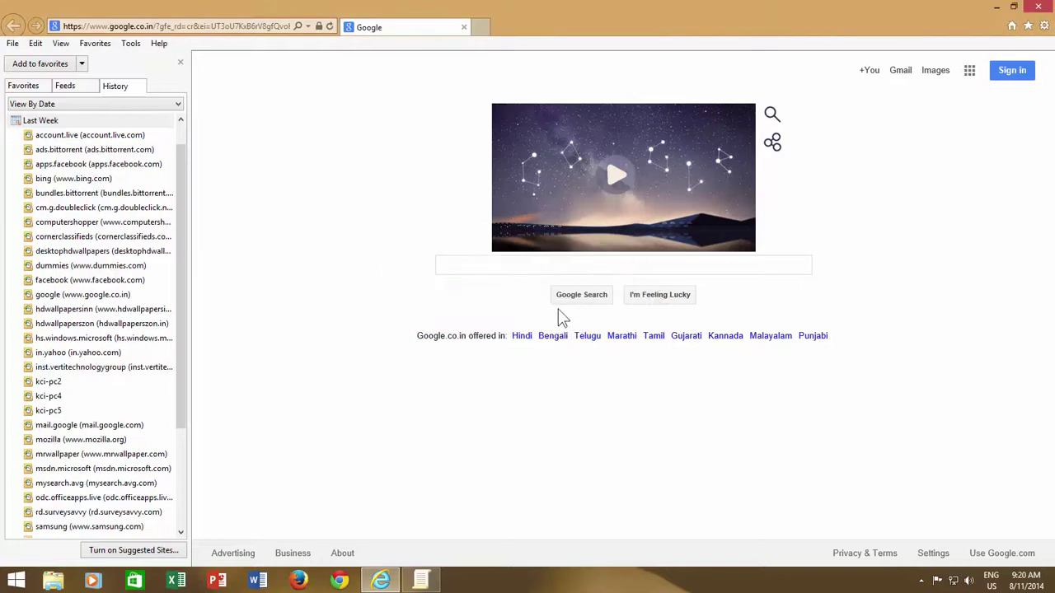
# Step: Close the browser and enable Disable "Configuring History" with 20 days of history kept
pyautogui.click(1042, 8)
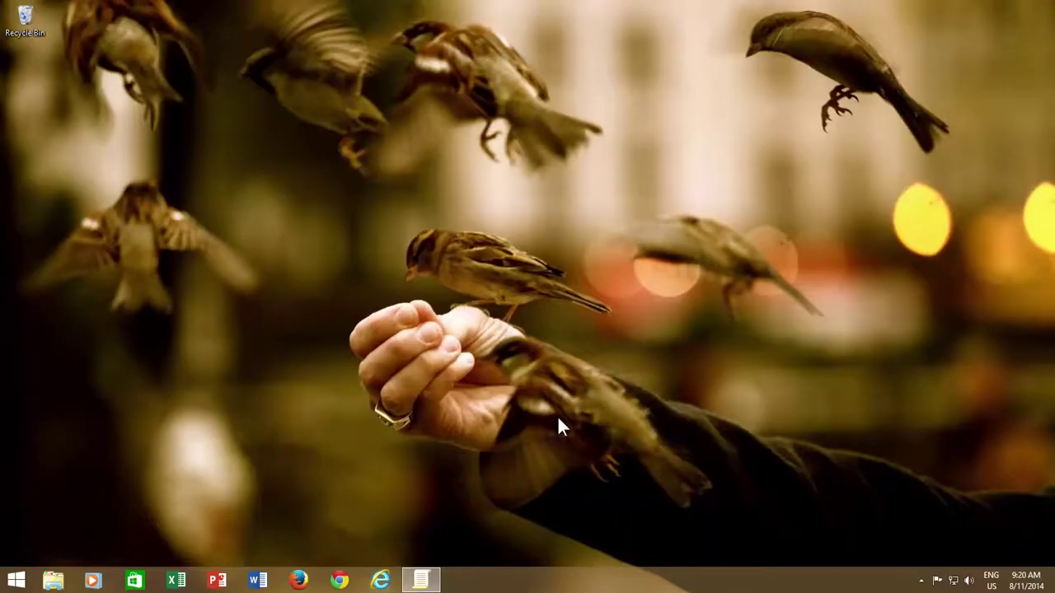
pyautogui.click(422, 581)
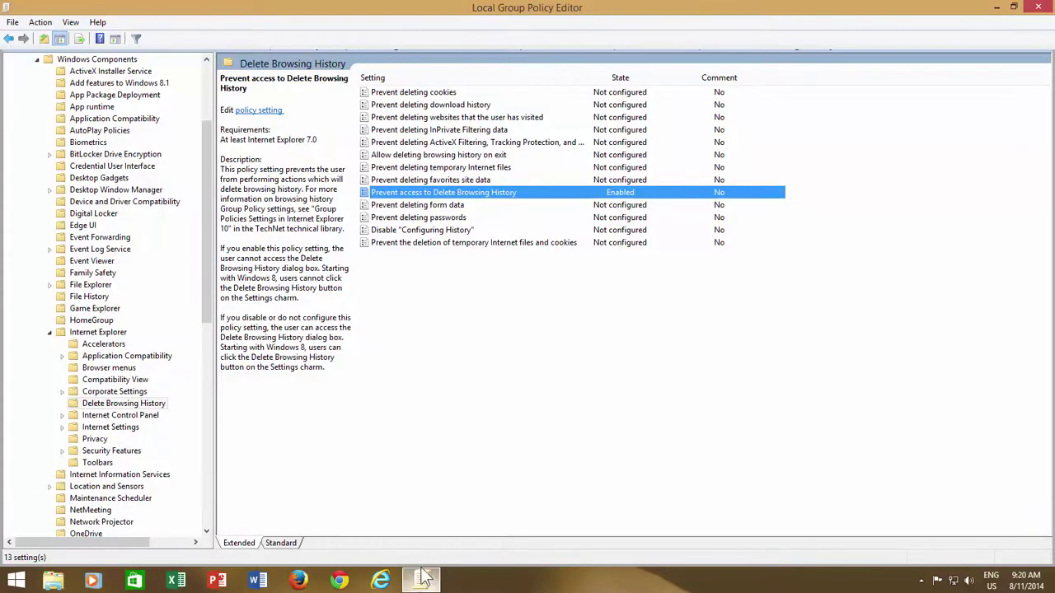
pyautogui.click(118, 406)
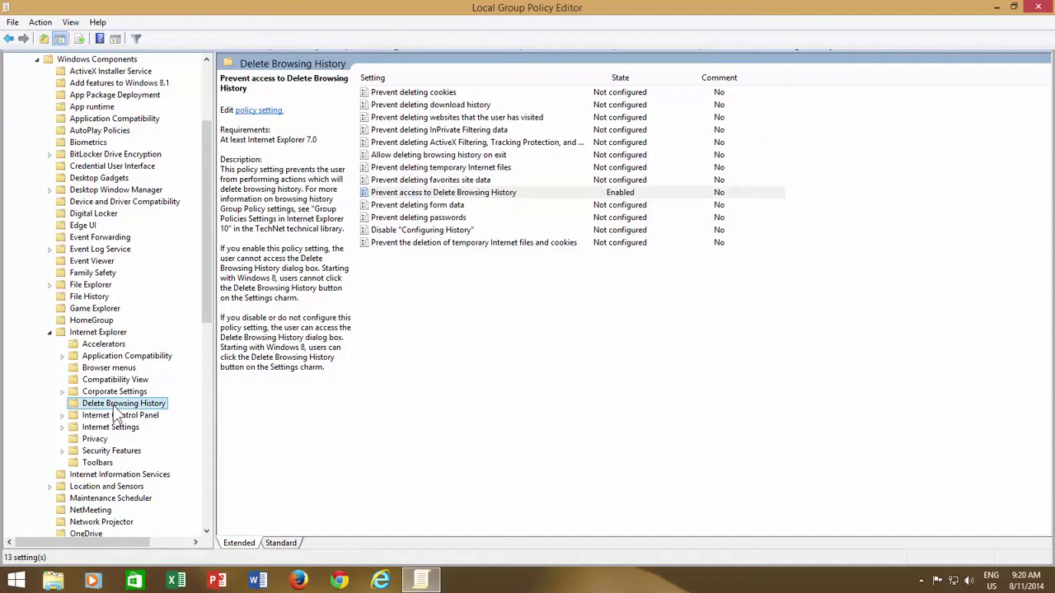
pyautogui.doubleClick(392, 231)
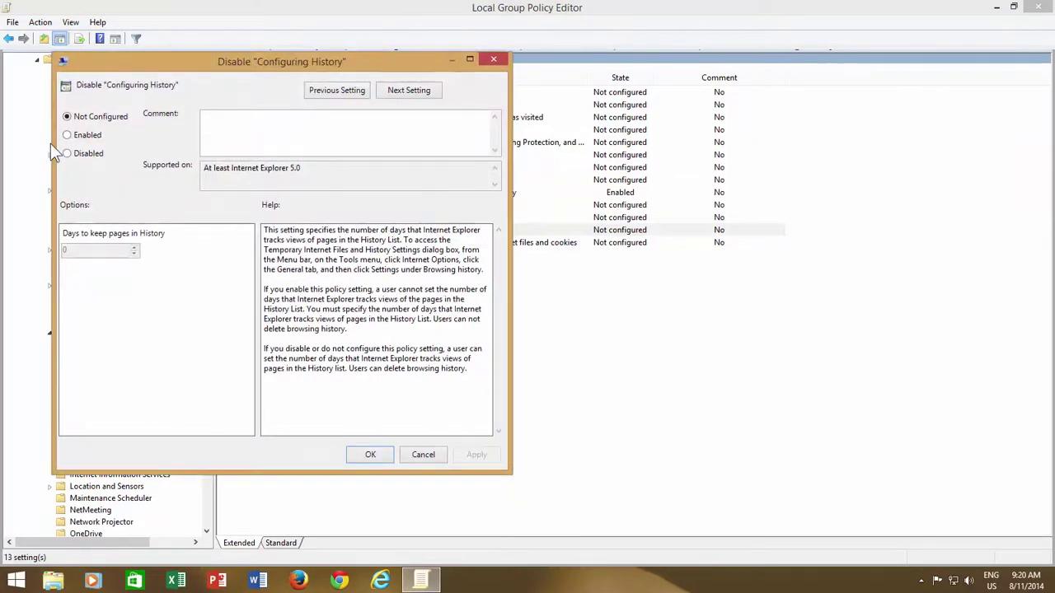
pyautogui.click(68, 136)
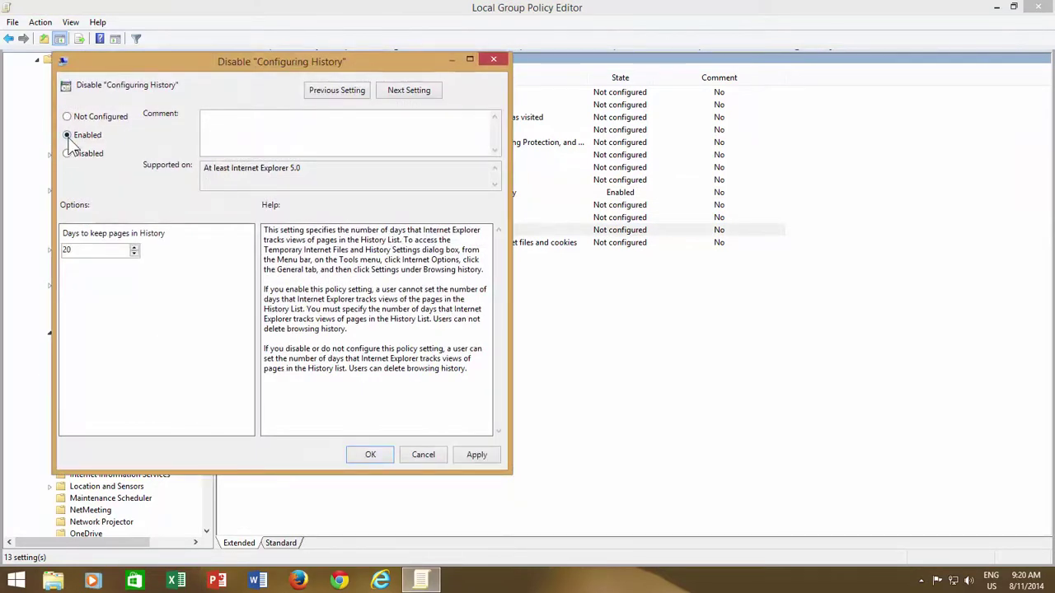
pyautogui.click(370, 454)
# Step: Relaunch Internet Explorer and confirm sevenforums and ads.bittorrent history entries offer no delete option
pyautogui.click(994, 8)
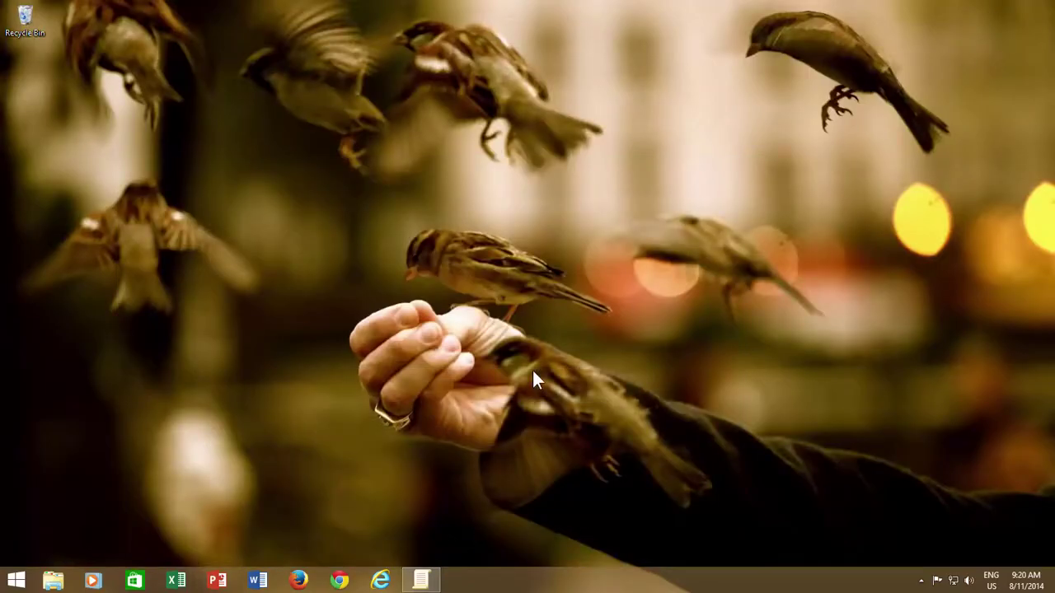
pyautogui.click(380, 580)
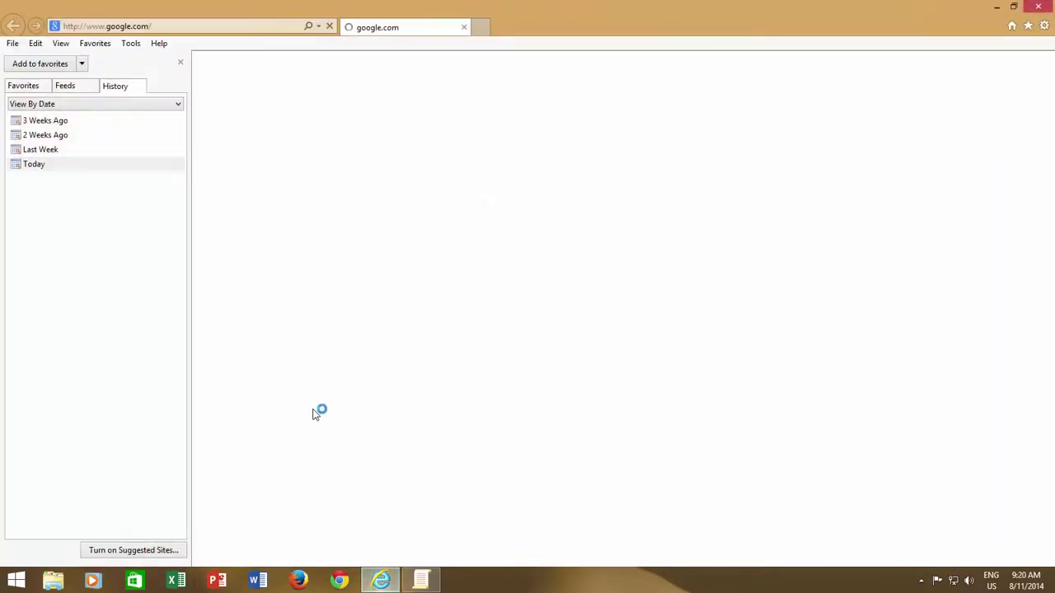
pyautogui.click(38, 165)
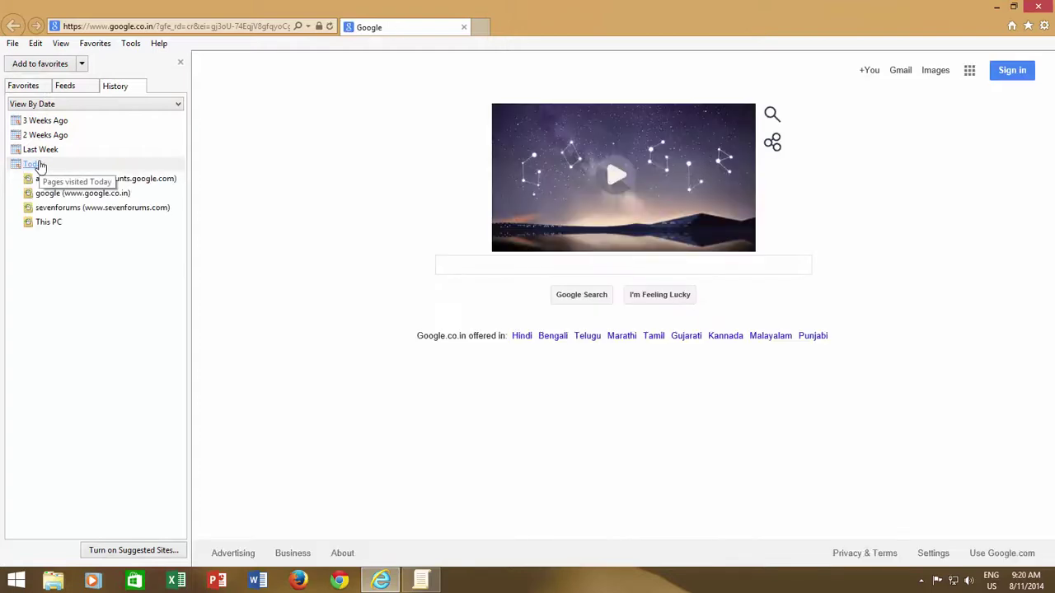
pyautogui.rightClick(48, 212)
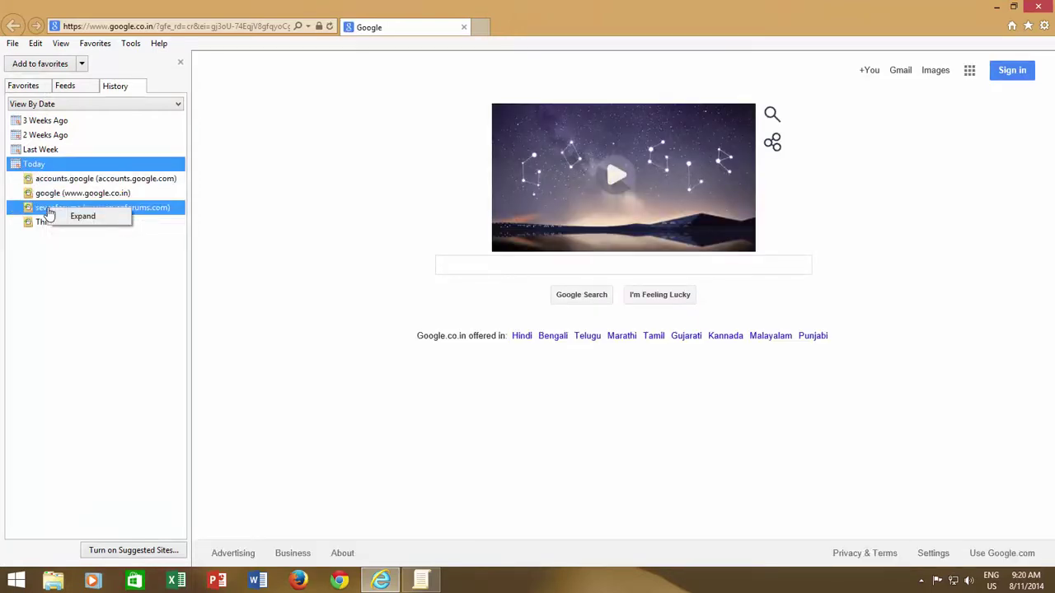
pyautogui.click(34, 150)
pyautogui.rightClick(35, 154)
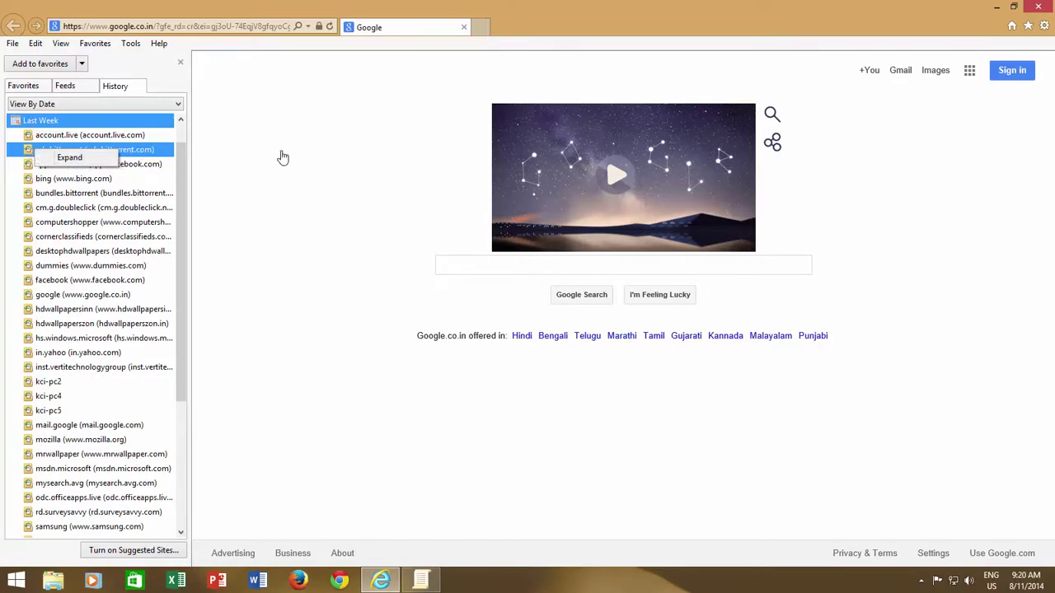
pyautogui.click(238, 113)
pyautogui.click(181, 62)
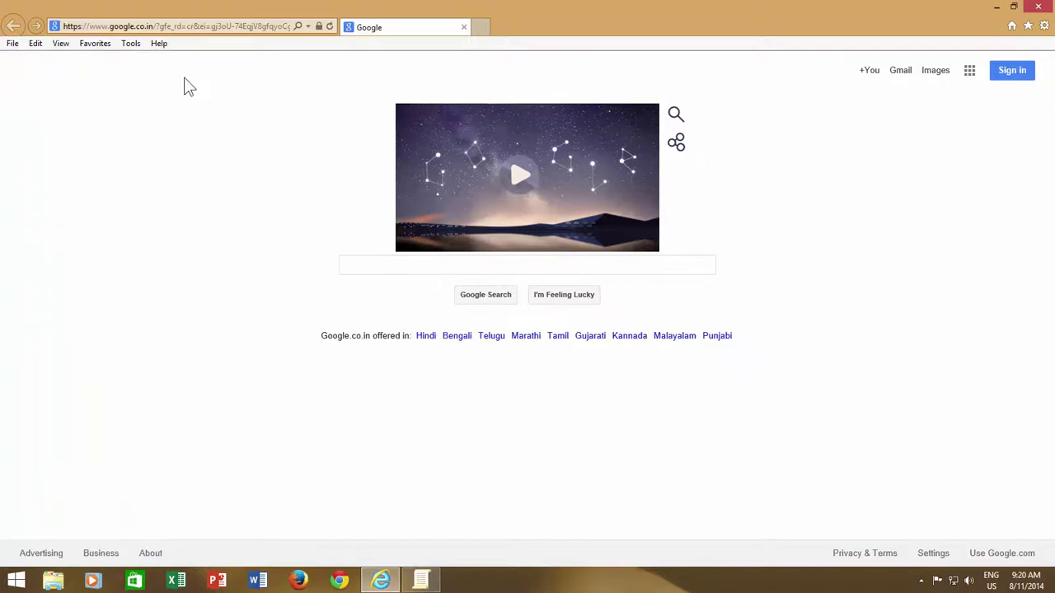
pyautogui.click(132, 44)
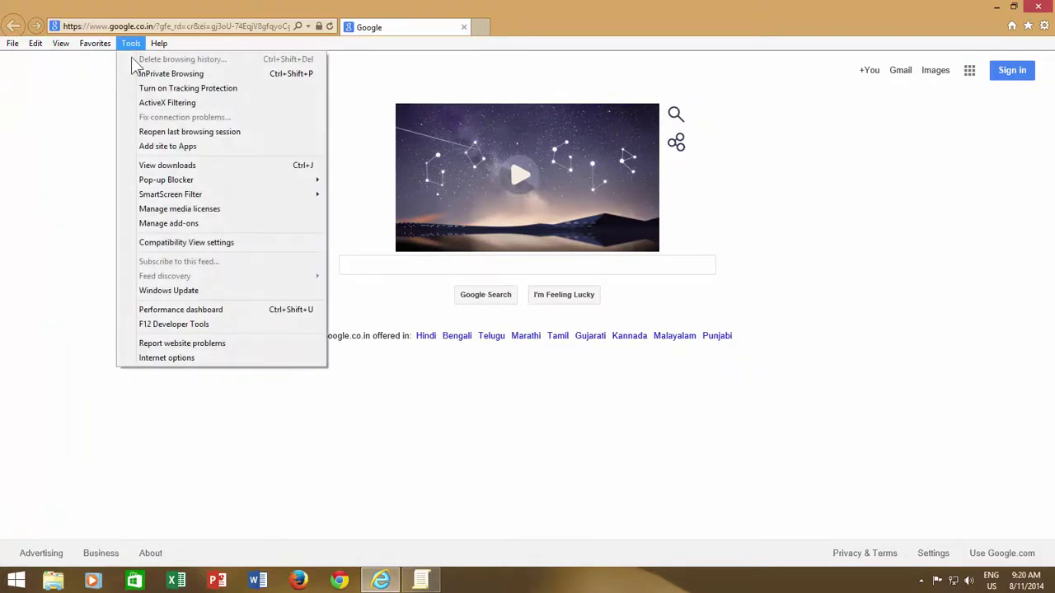
pyautogui.click(137, 76)
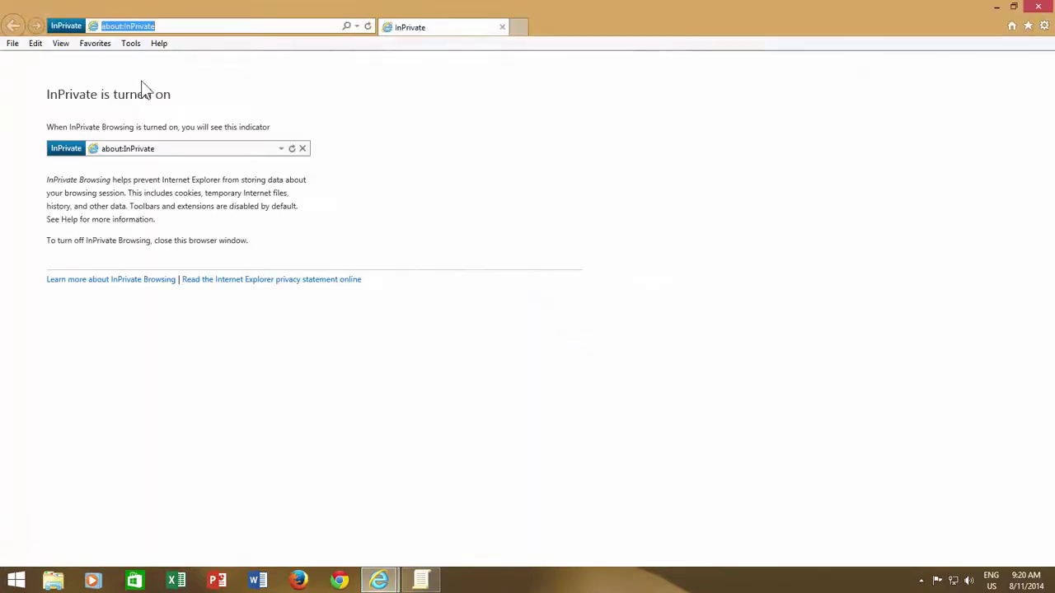
pyautogui.write('ww')
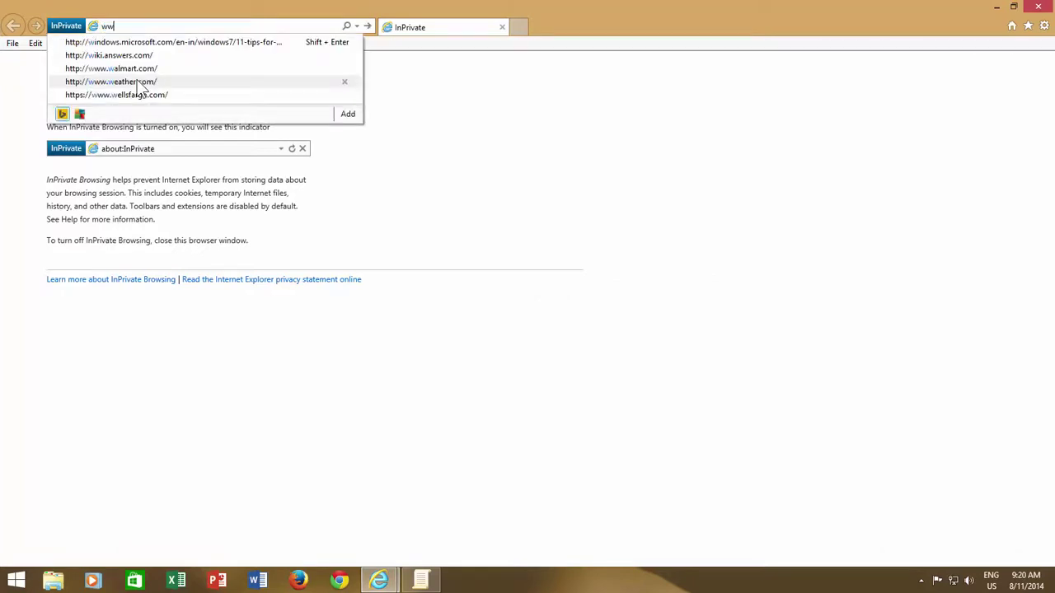
pyautogui.write('w.microsoft.com')
pyautogui.press('Return')
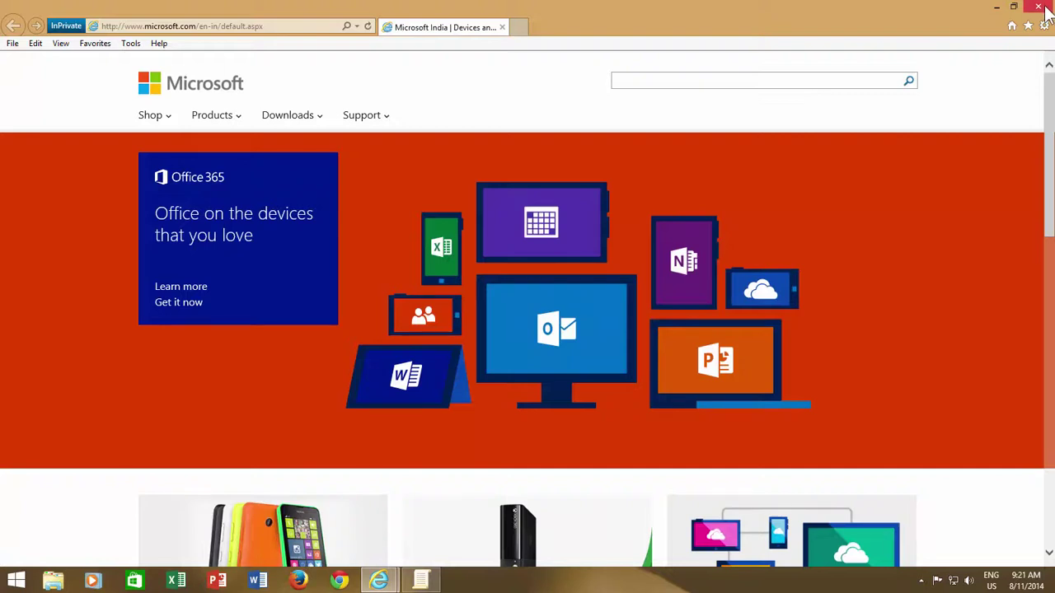
pyautogui.click(1012, 25)
# Step: Reopen the History pane and list browsing history by date
pyautogui.click(60, 43)
pyautogui.moveTo(93, 73)
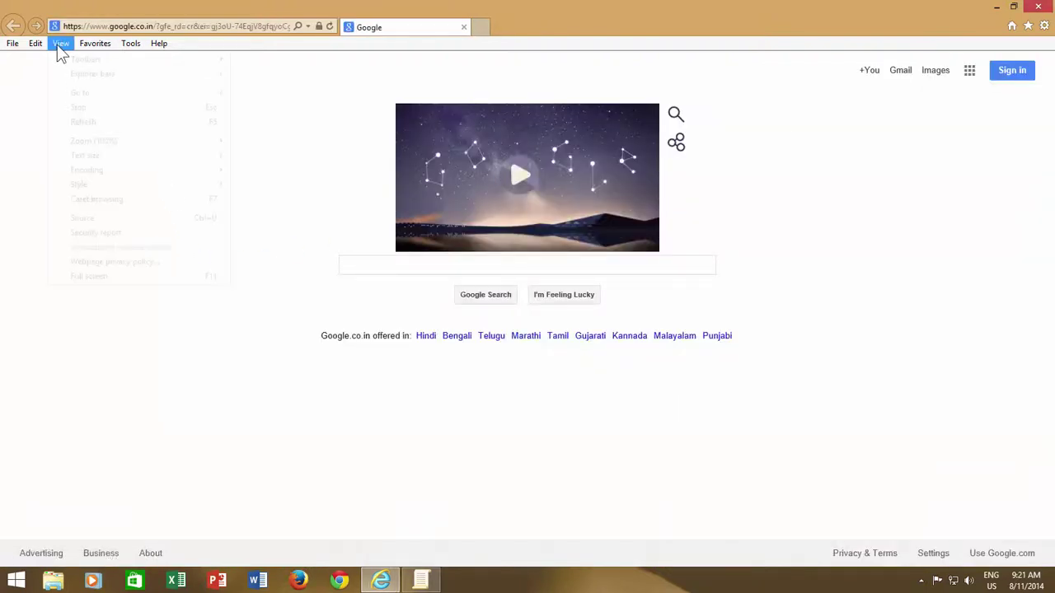
pyautogui.click(262, 88)
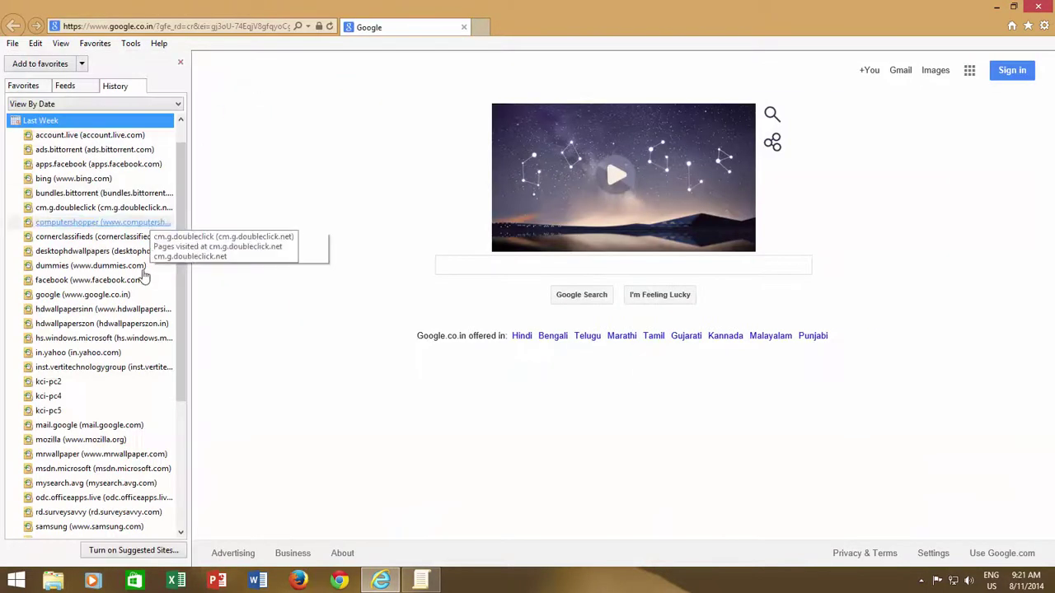
pyautogui.click(95, 104)
pyautogui.click(50, 117)
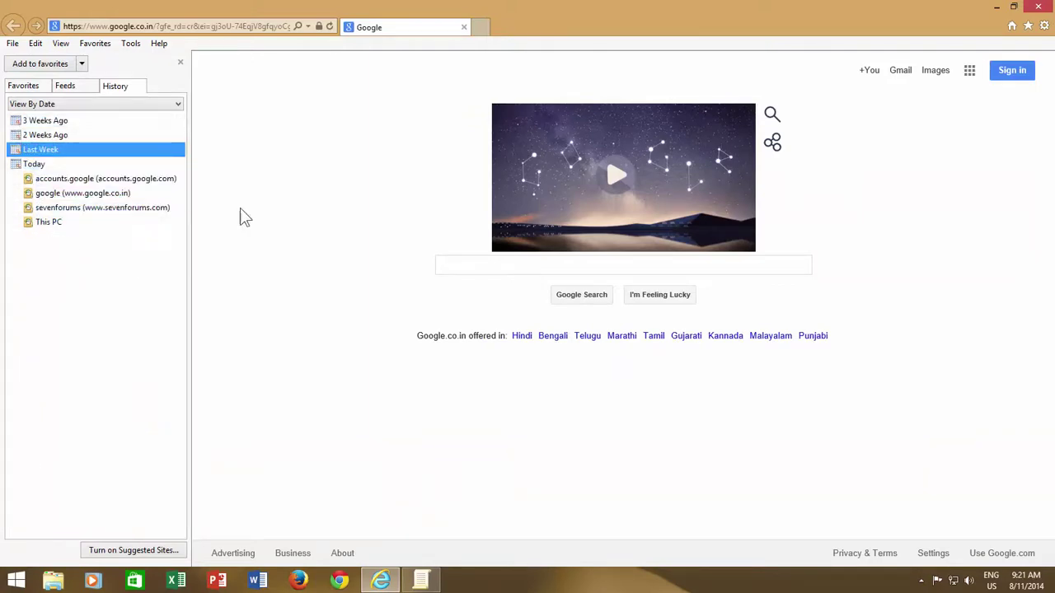
# Step: Close the browser and enable Turn off InPrivate Browsing under Internet Explorer > Privacy
pyautogui.click(1038, 7)
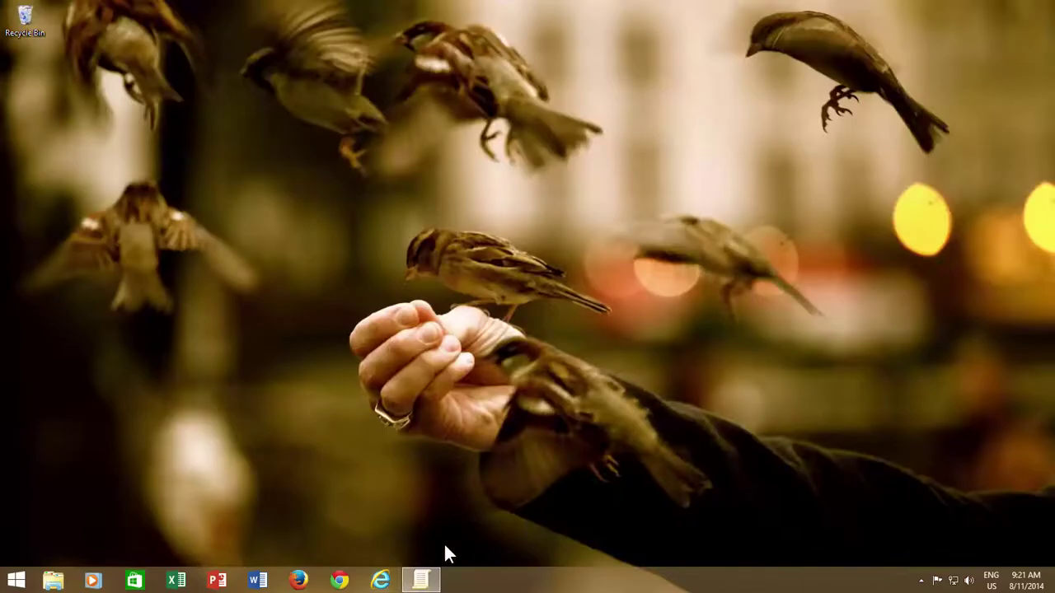
pyautogui.click(419, 579)
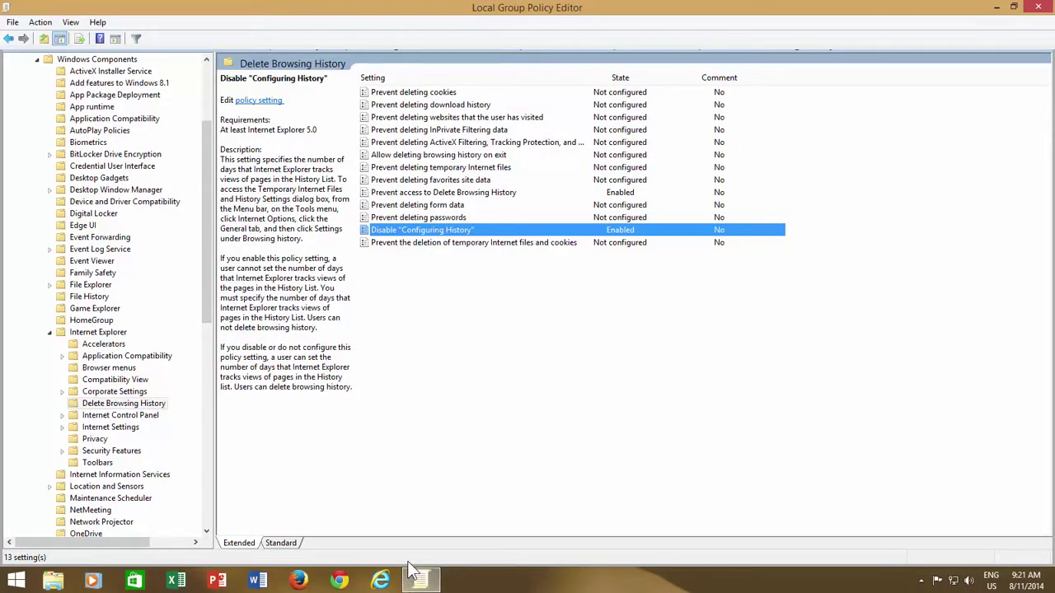
pyautogui.click(119, 334)
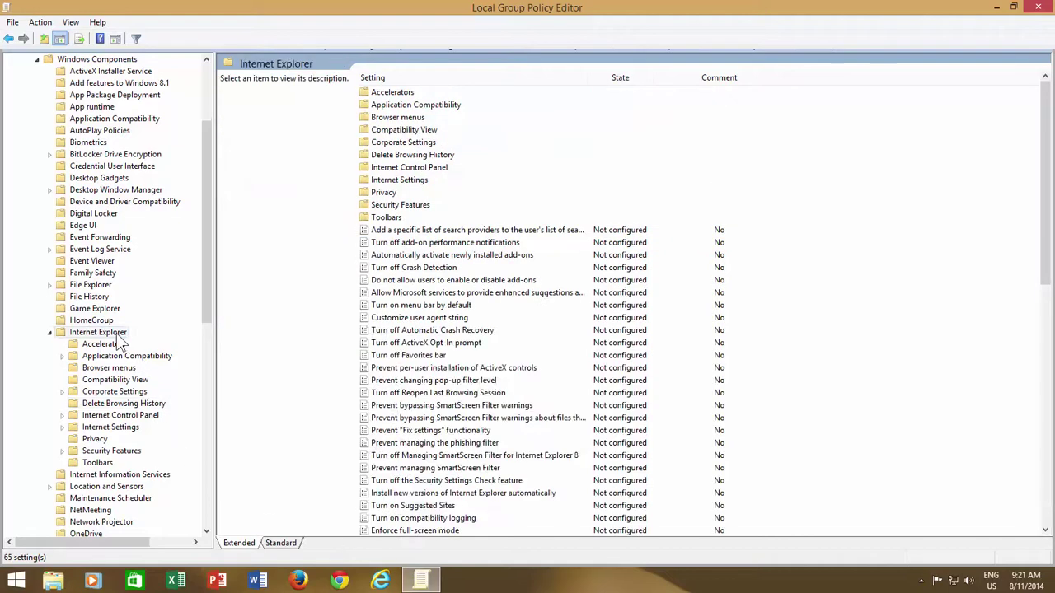
pyautogui.click(94, 440)
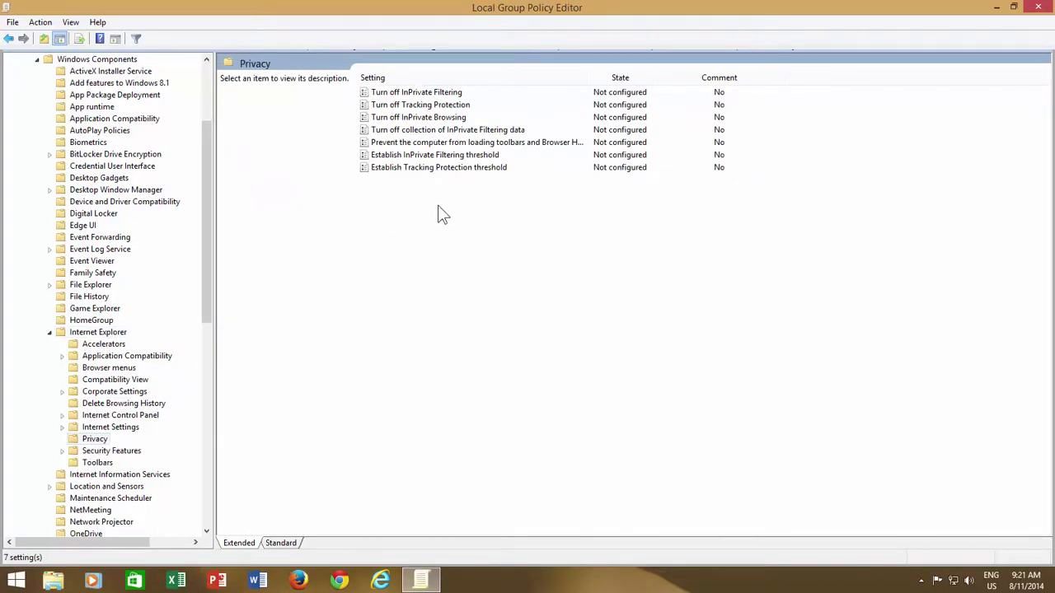
pyautogui.click(439, 120)
pyautogui.doubleClick(441, 122)
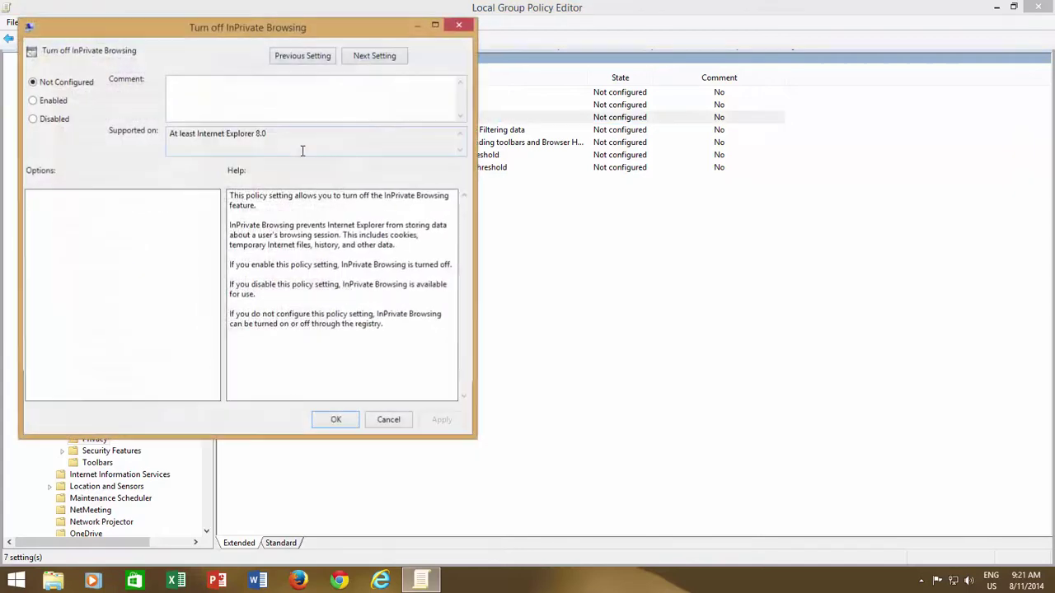
pyautogui.click(54, 100)
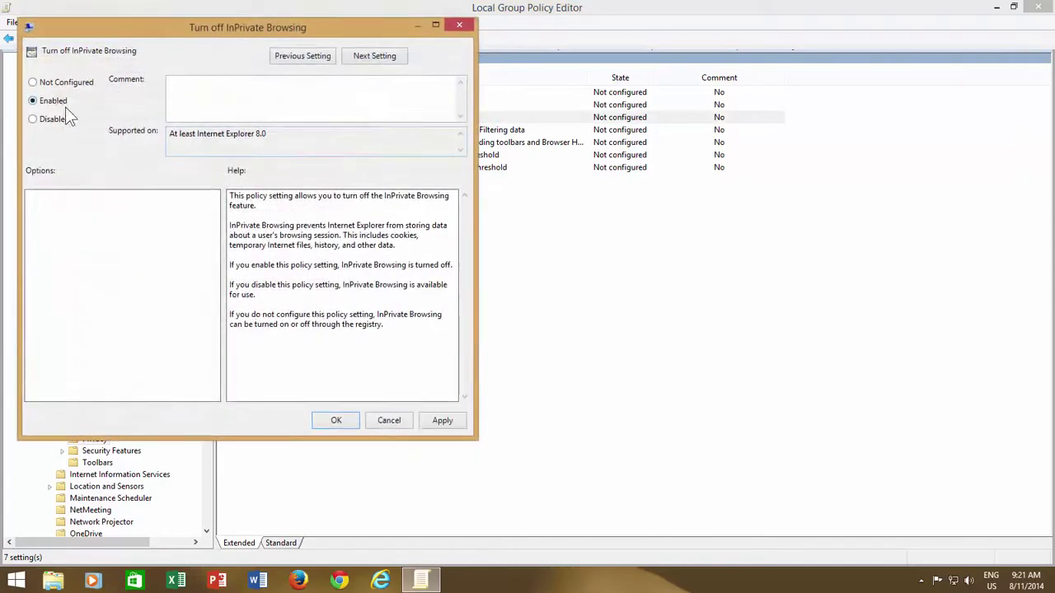
pyautogui.click(337, 422)
# Step: Close the editor, relaunch Internet Explorer and confirm InPrivate Browsing is greyed out in Tools
pyautogui.click(1038, 7)
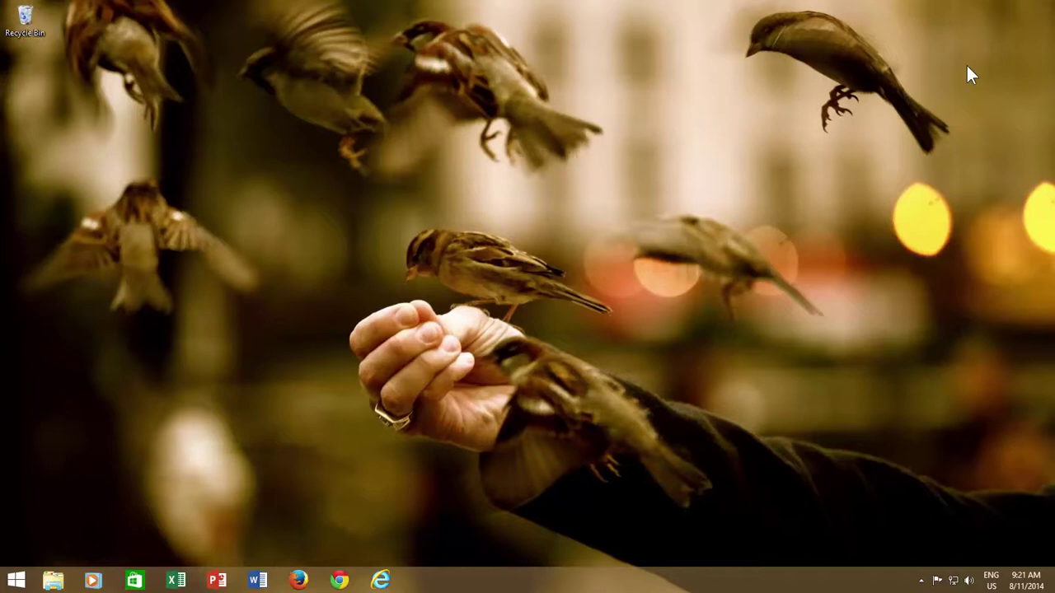
pyautogui.click(380, 581)
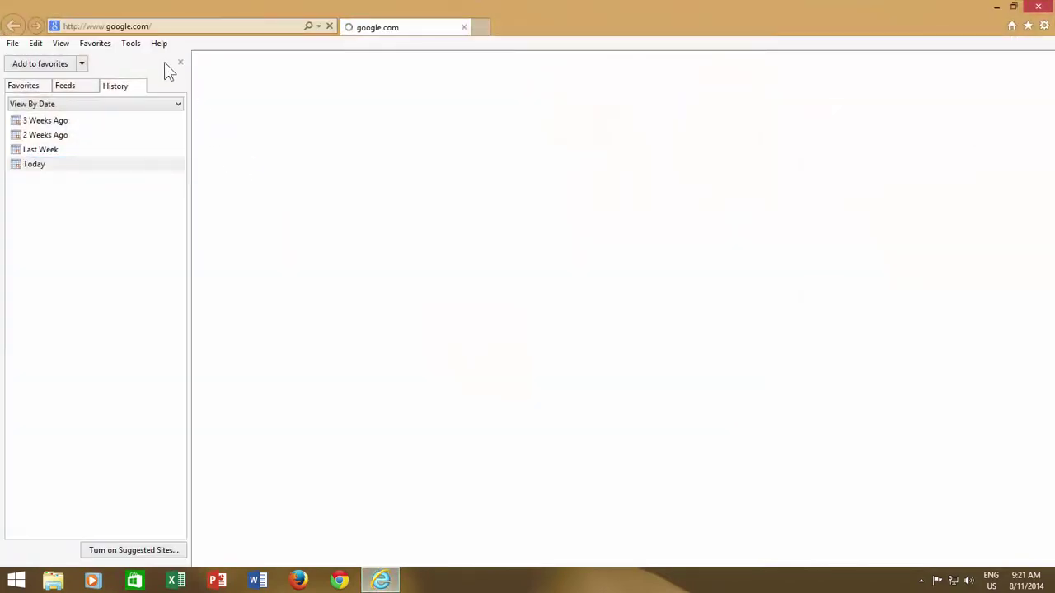
pyautogui.click(130, 43)
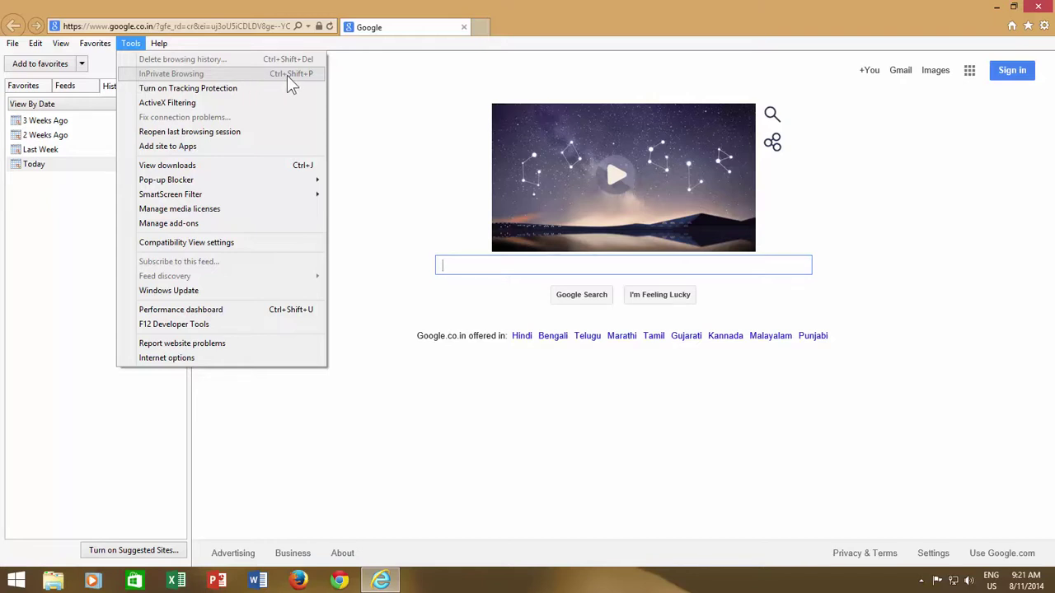
pyautogui.click(370, 94)
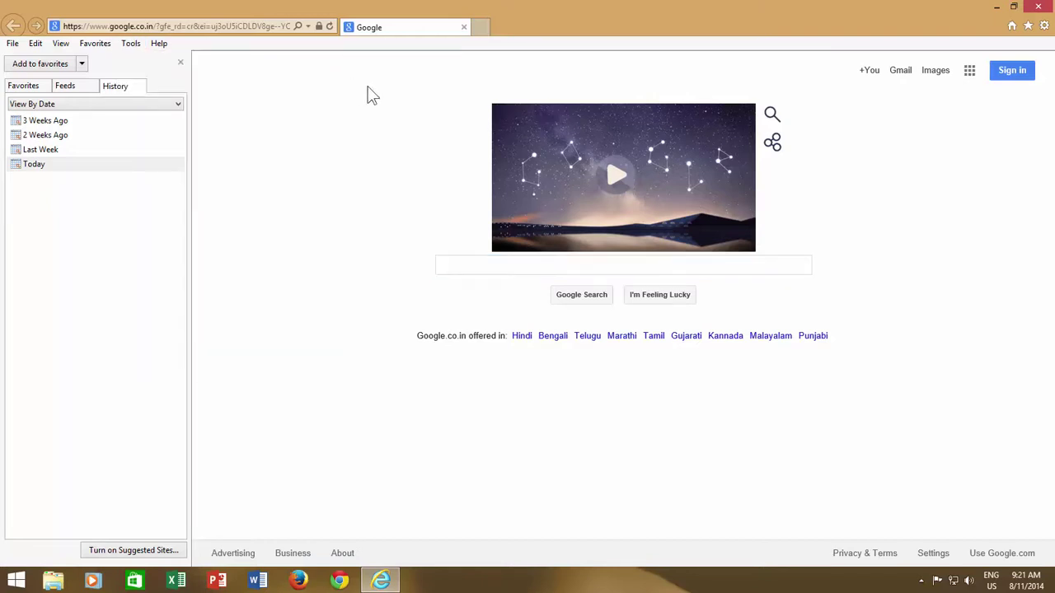